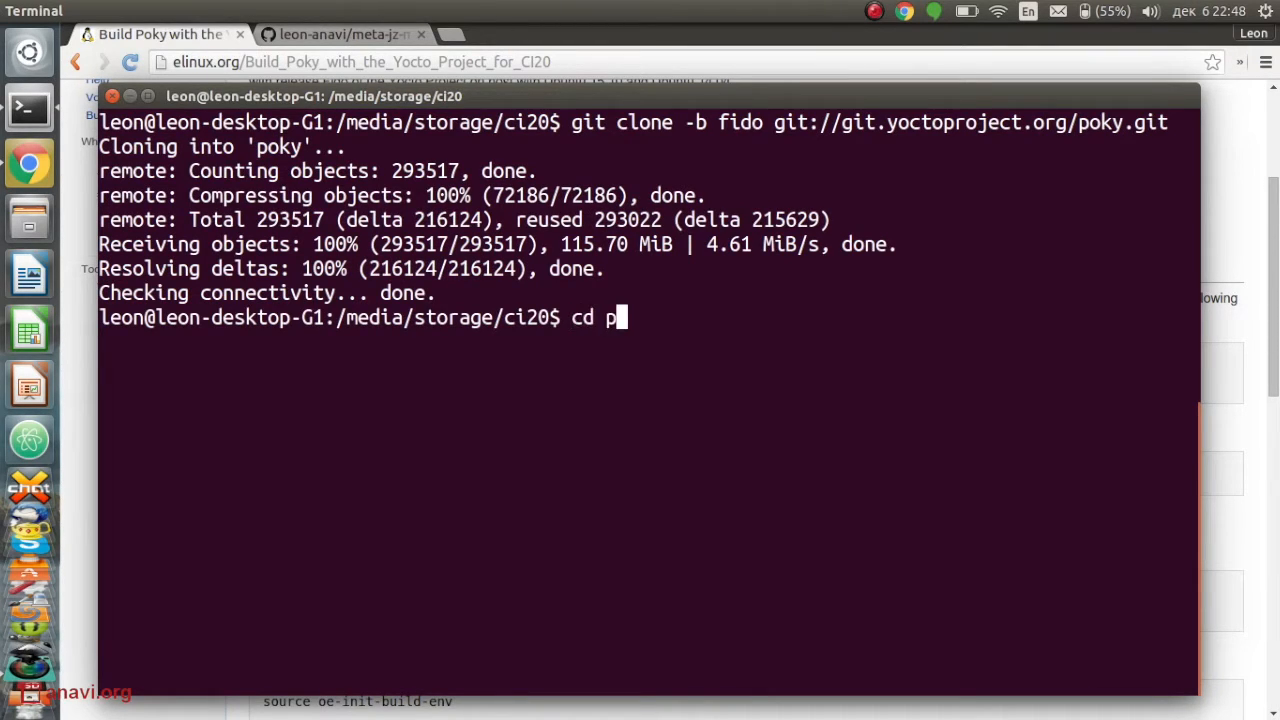
text(oky)
Step: Change into the cloned poky directory
key(Return)
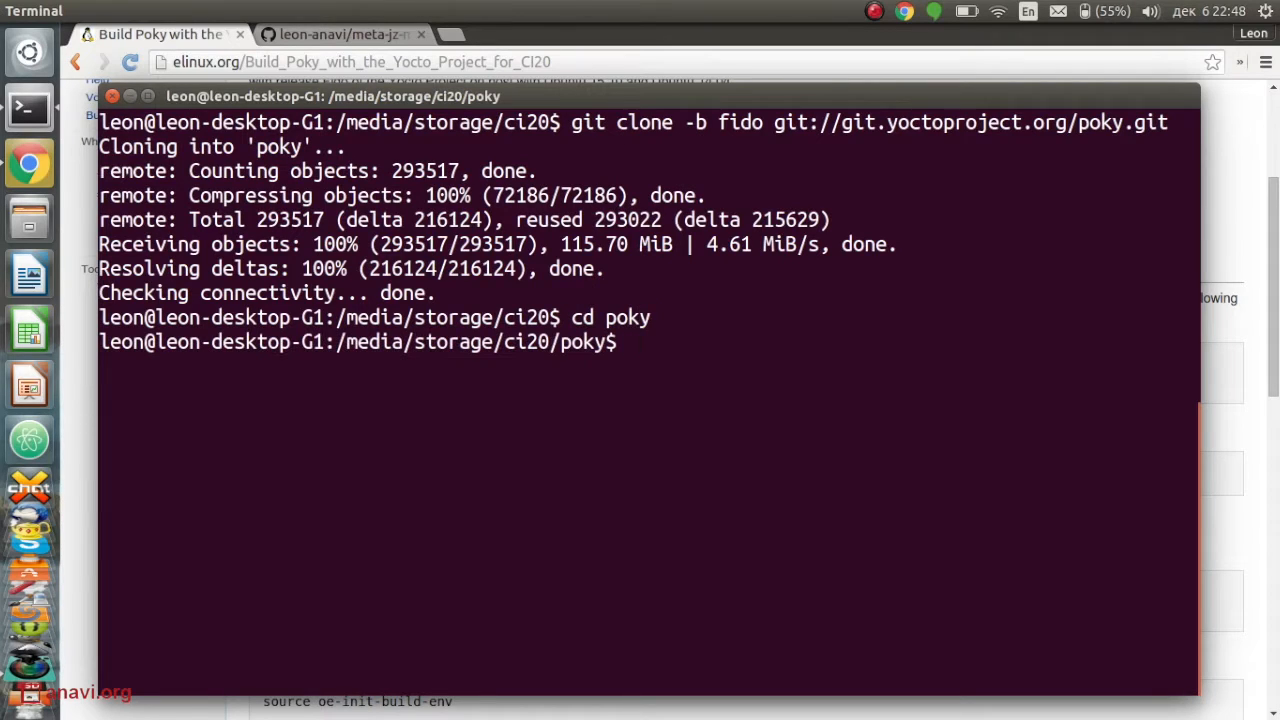
text(git clone)
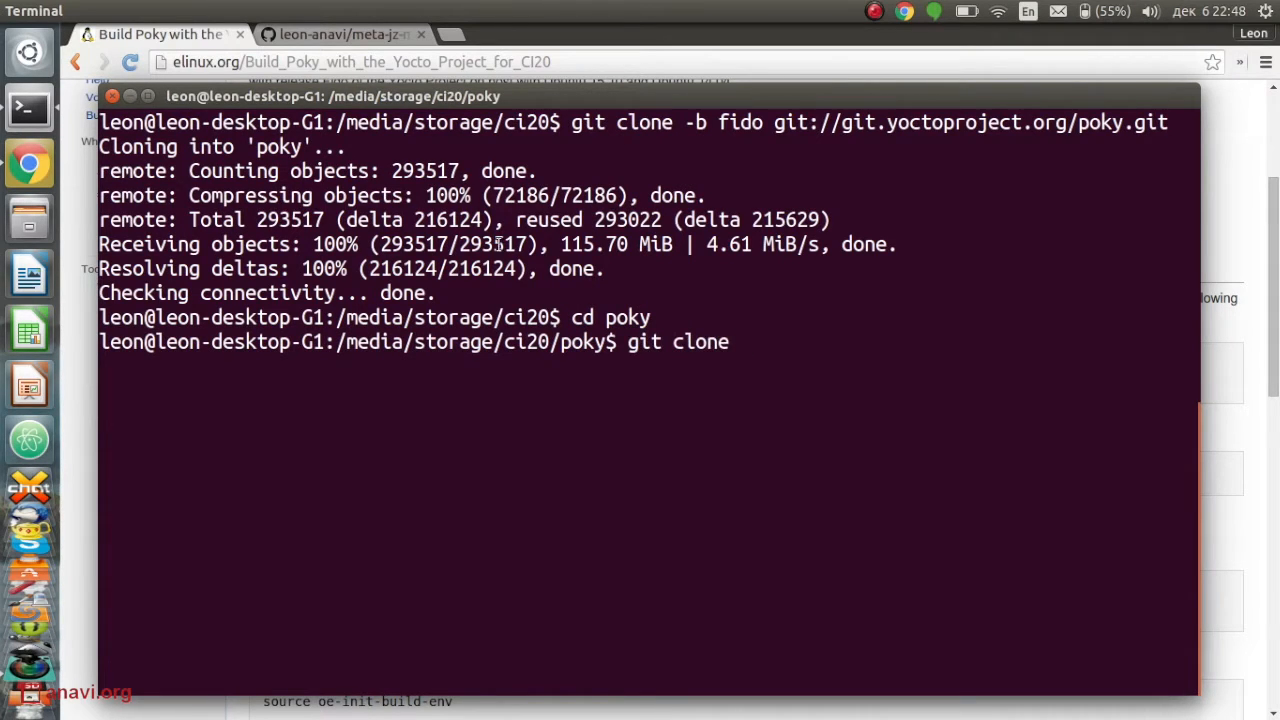
Step: Copy the meta-jz-mips clone URL from its GitHub repository page in Chrome
click(304, 30)
click(938, 402)
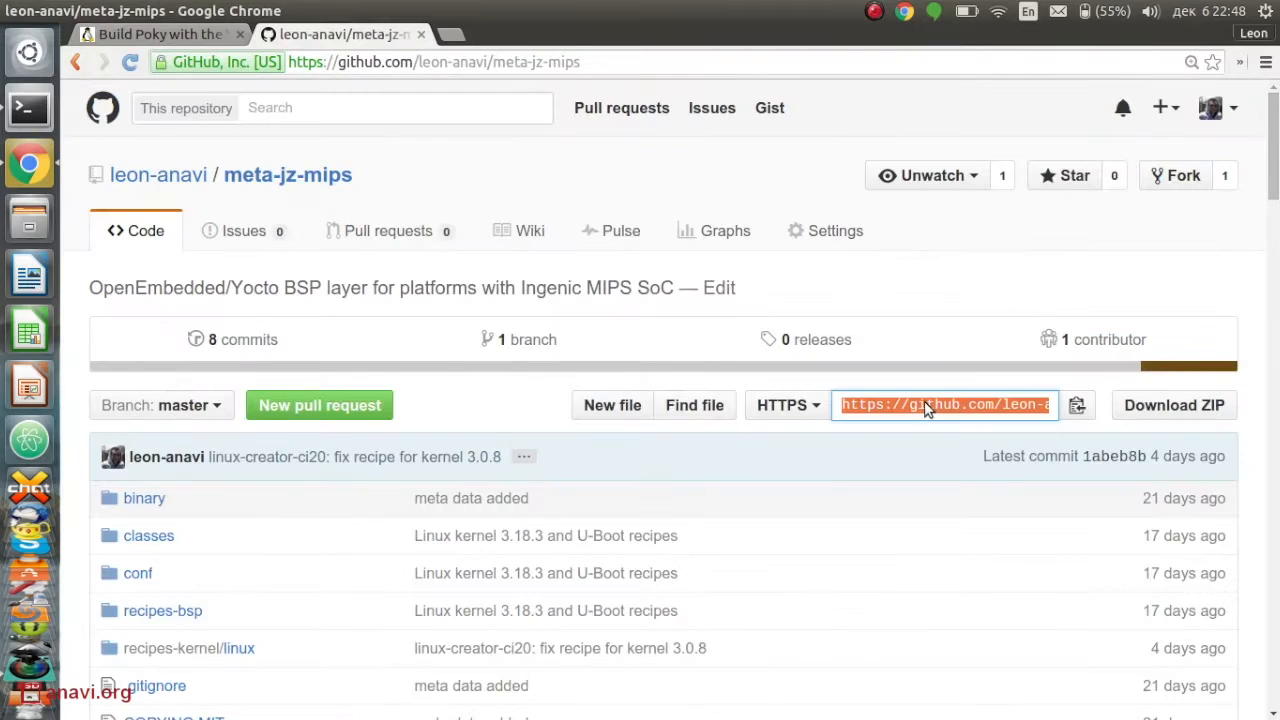
right_click(938, 402)
click(900, 418)
Step: Git clone meta-jz-mips into poky using the pasted URL
click(29, 108)
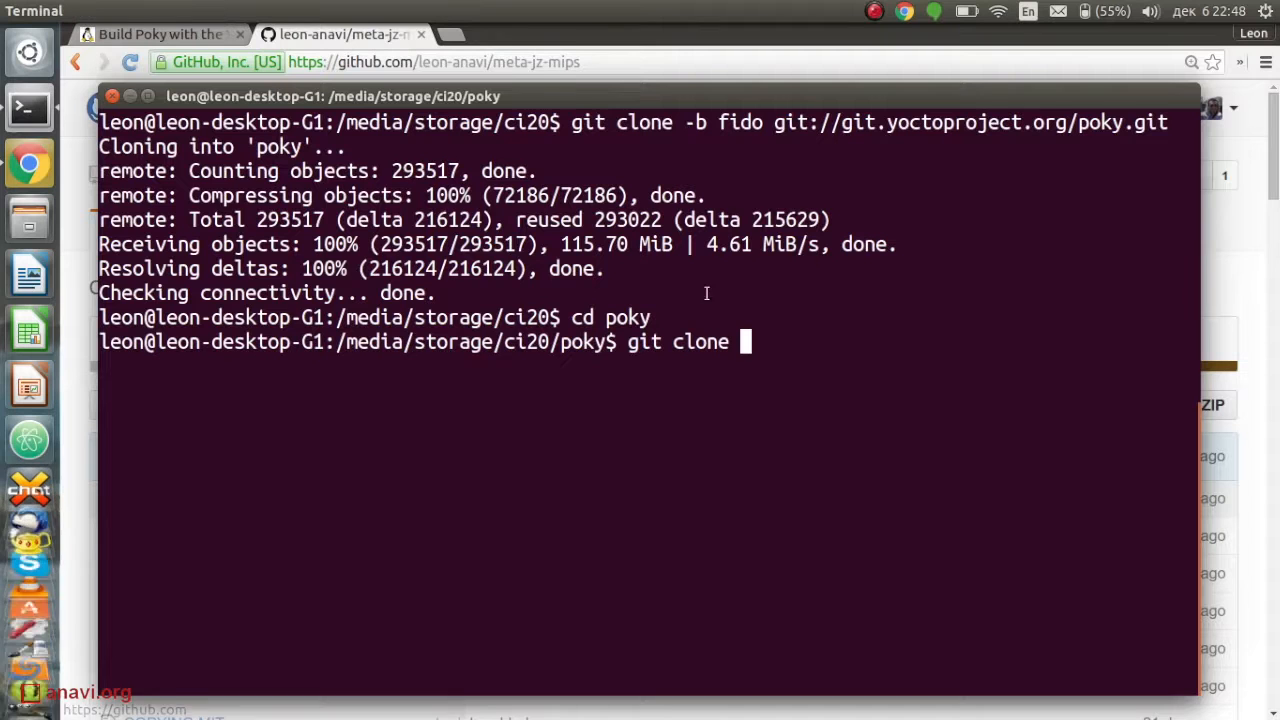
key(ctrl+shift+v)
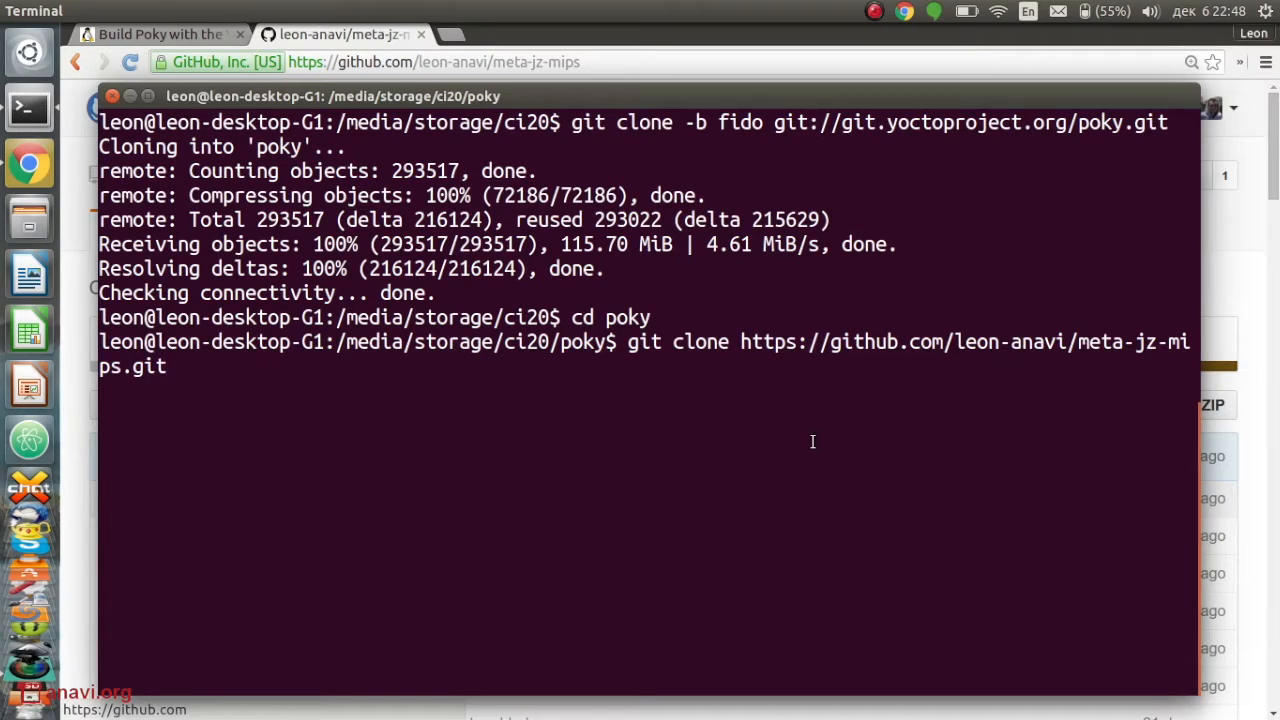
key(Return)
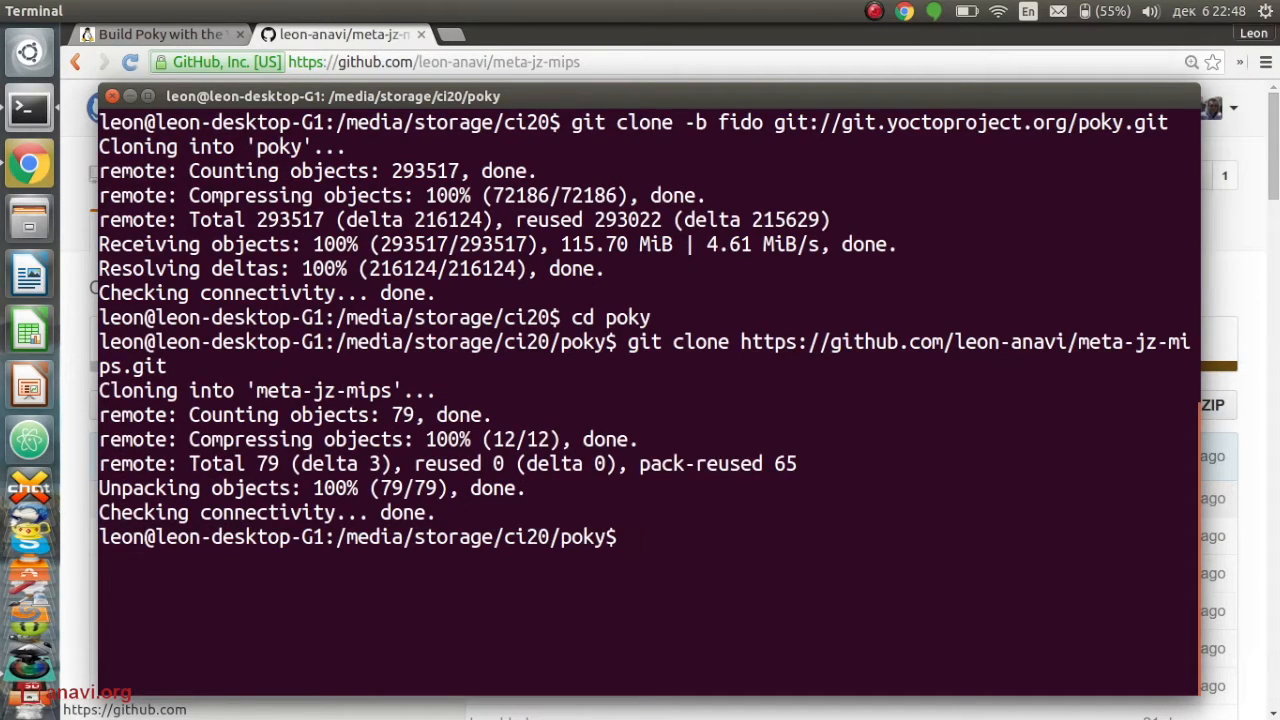
text(source oe)
key(Tab)
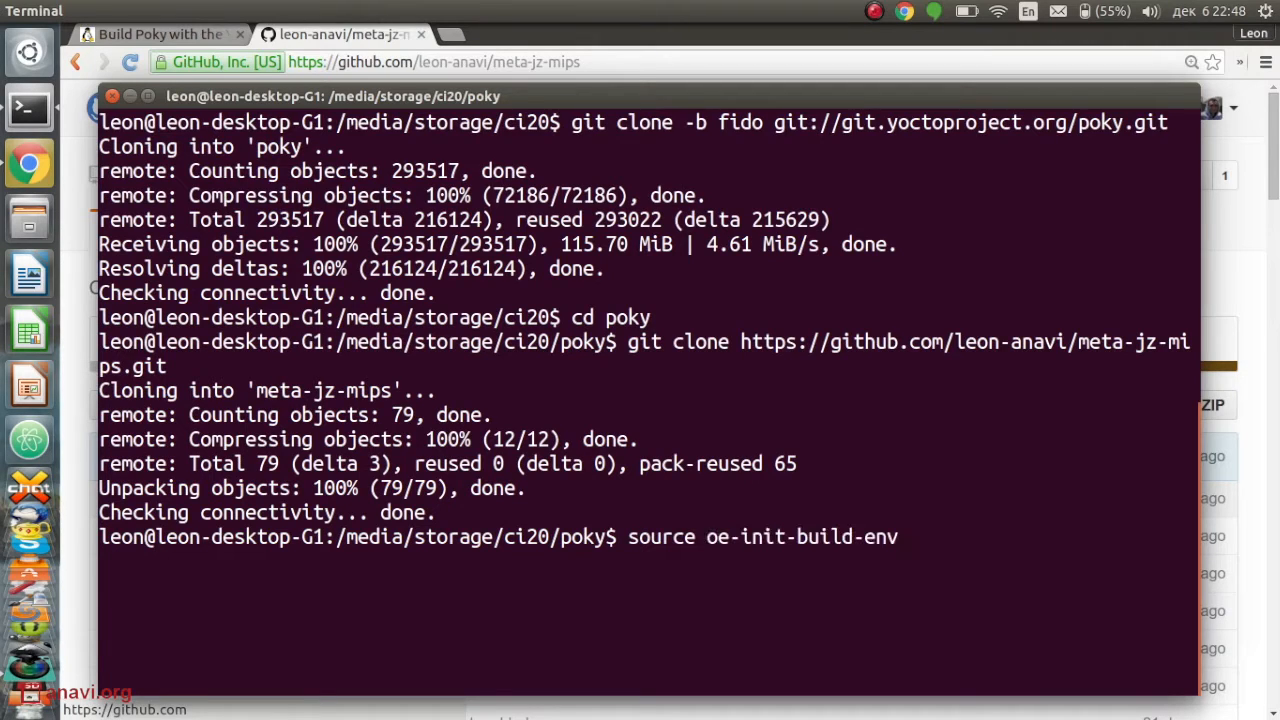
Step: Source oe-init-build-env and open conf/local.conf in vim
key(Return)
text(vim con)
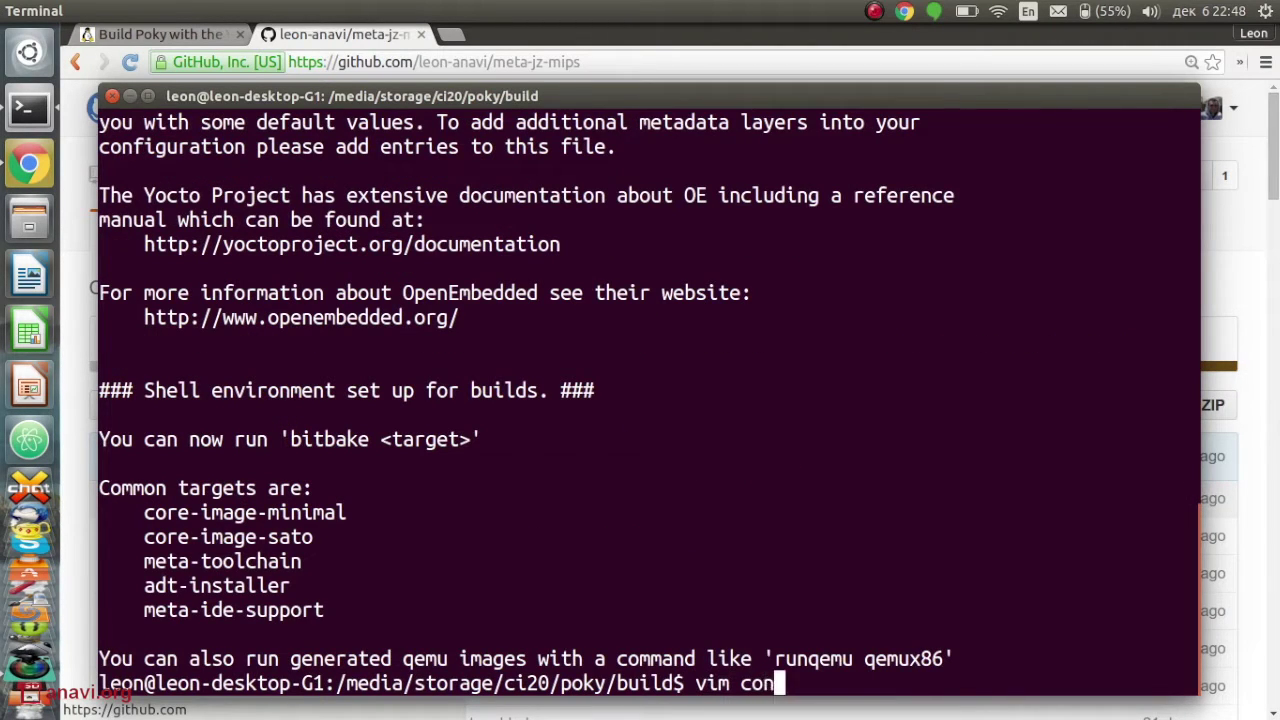
text(f/lo)
key(Tab)
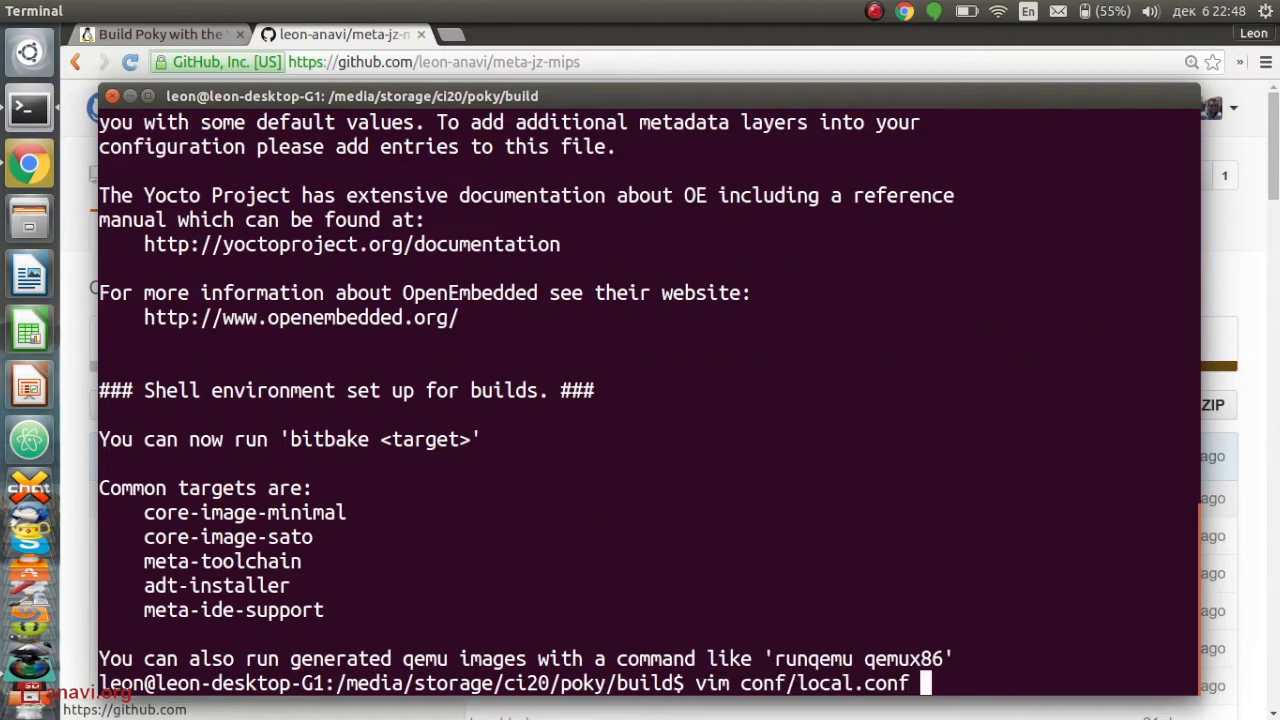
key(Return)
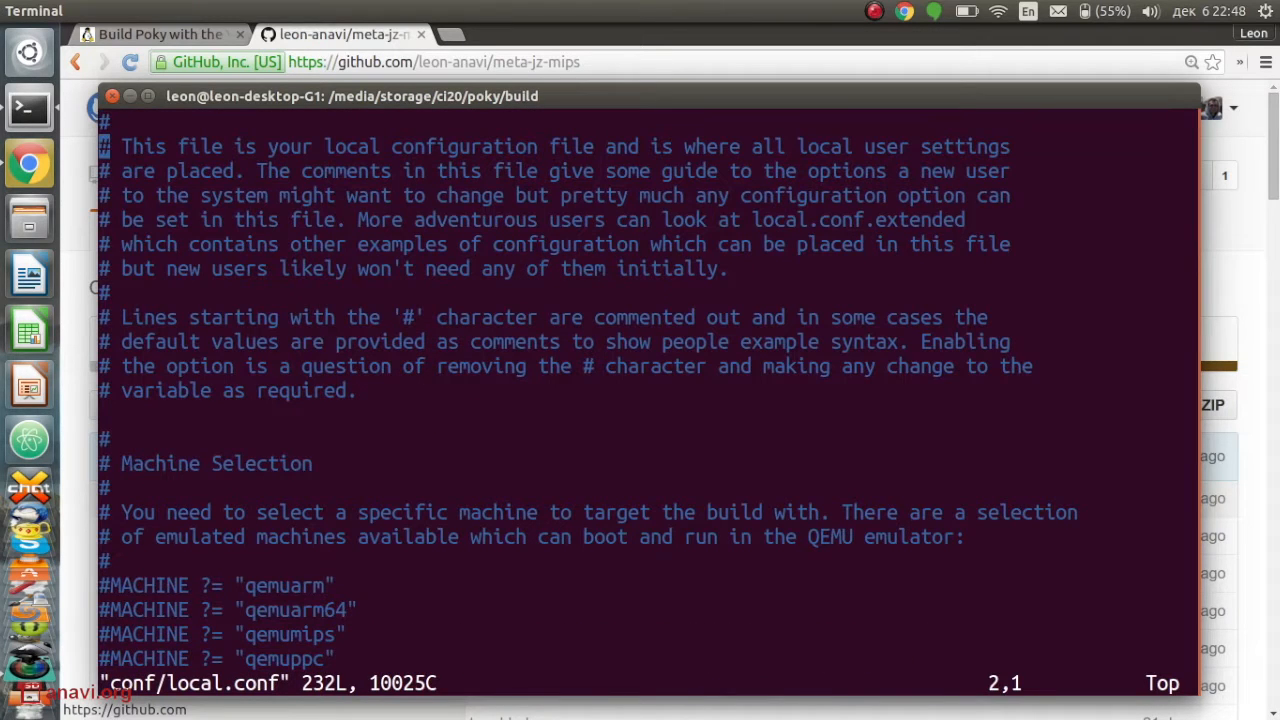
Step: Replace qemux86 with creator-ci20 on the MACHINE line and save local.conf
key(Down)
key(Down)
key(Down)
key(Down)
key(Down)
key(Down)
key(Down)
key(Down)
key(Down)
key(Down)
key(Down)
key(Down)
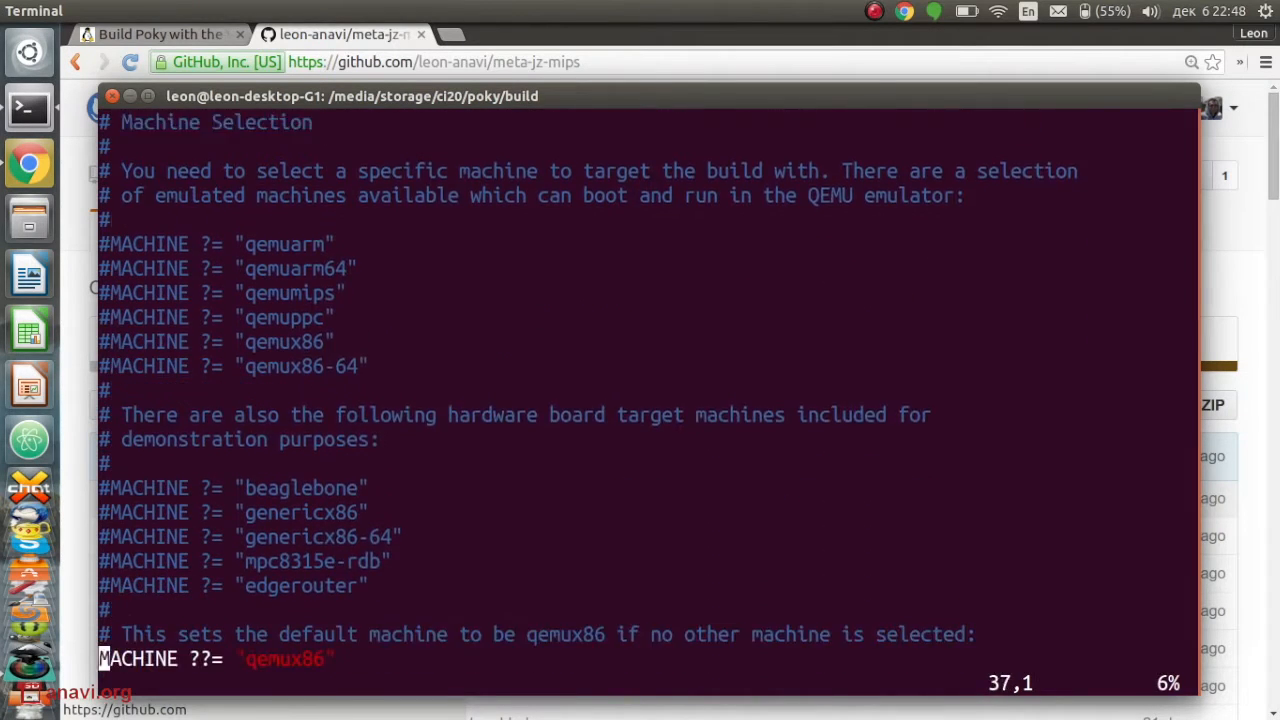
key(Down)
key(Down)
key(Down)
key(Up)
key(Up)
key(Up)
key(End)
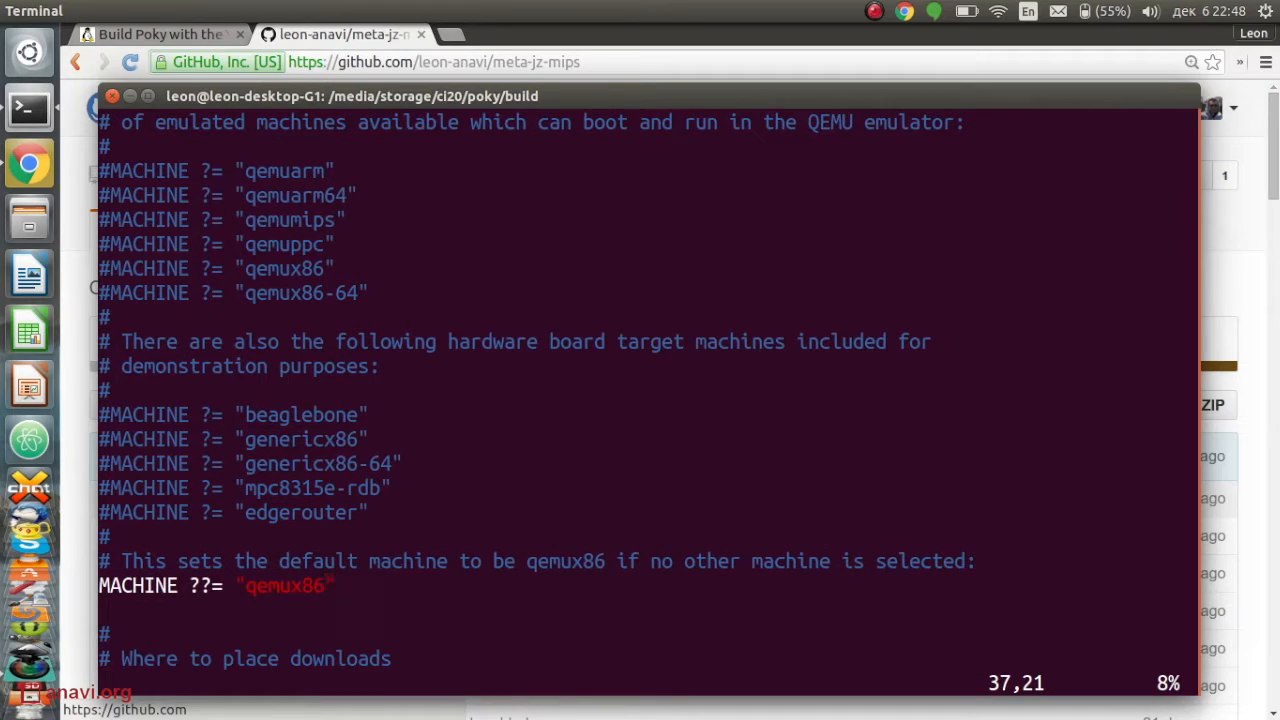
key(i)
key(BackSpace)
key(BackSpace)
key(BackSpace)
key(BackSpace)
key(BackSpace)
key(BackSpace)
key(BackSpace)
text(ci)
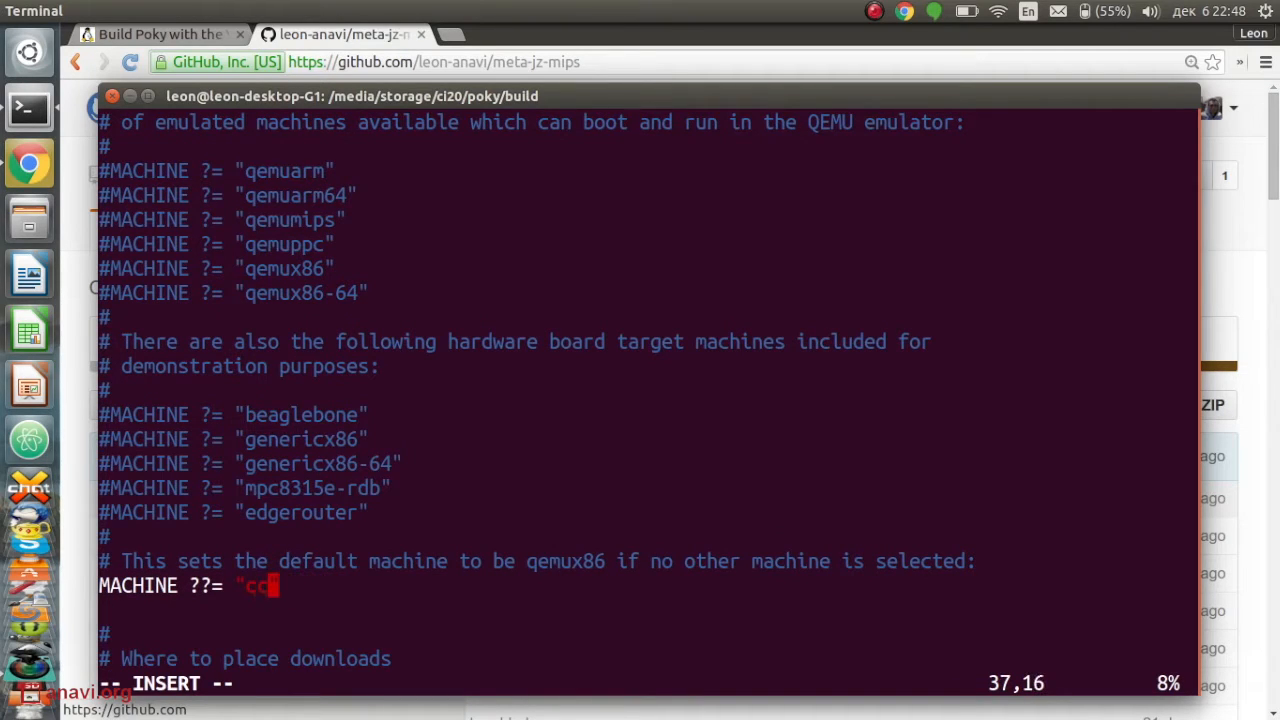
text(eator-)
key(BackSpace)
key(BackSpace)
key(BackSpace)
text(or-)
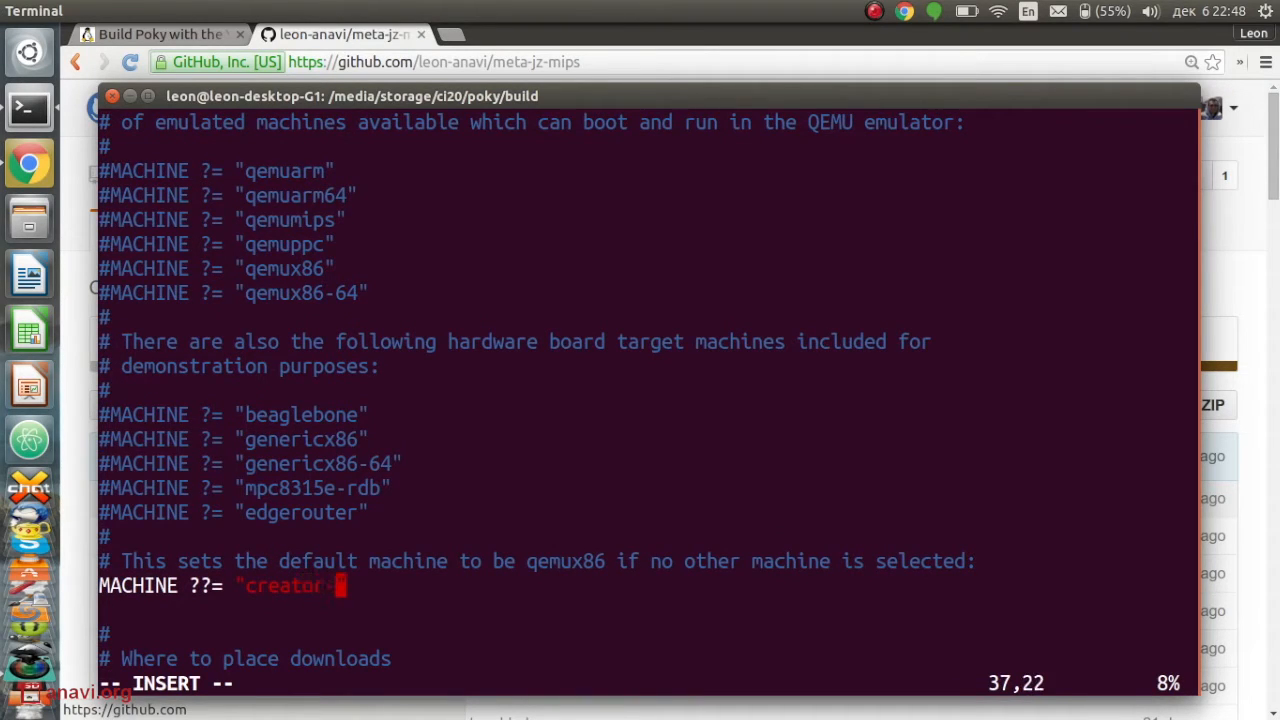
text(ci20)
key(Escape)
key(Tab)
text(:wq)
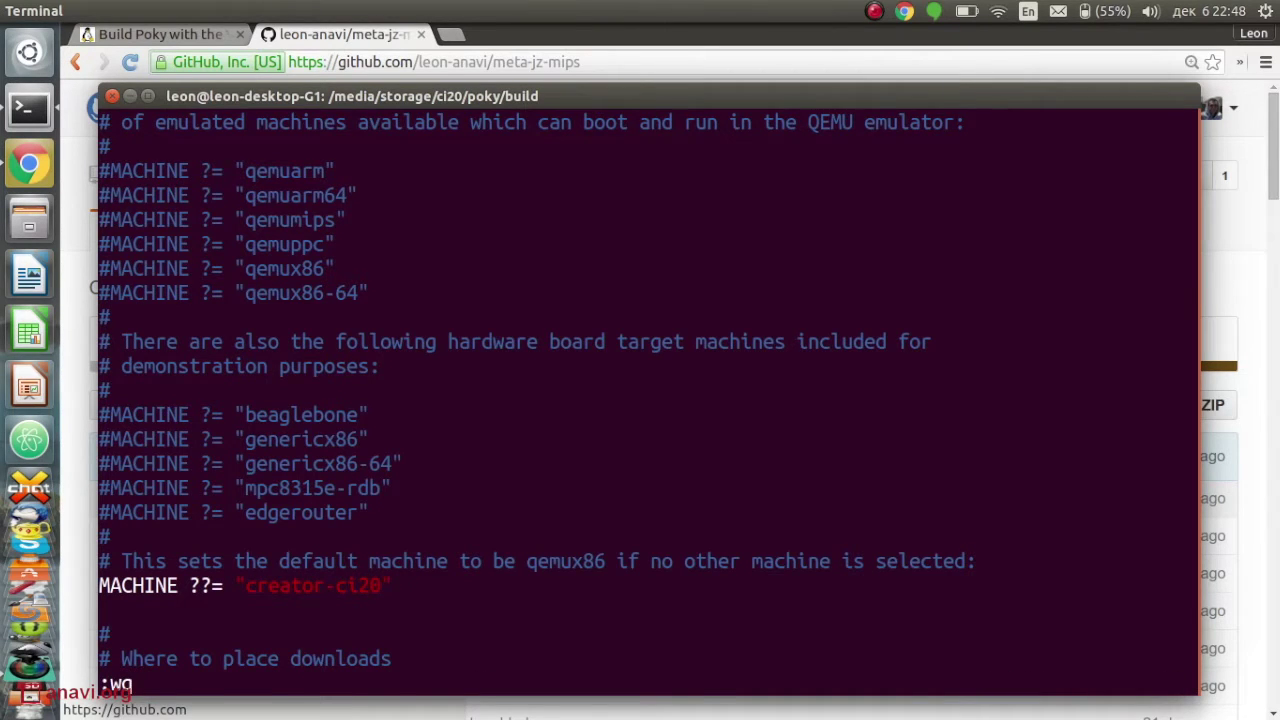
key(Return)
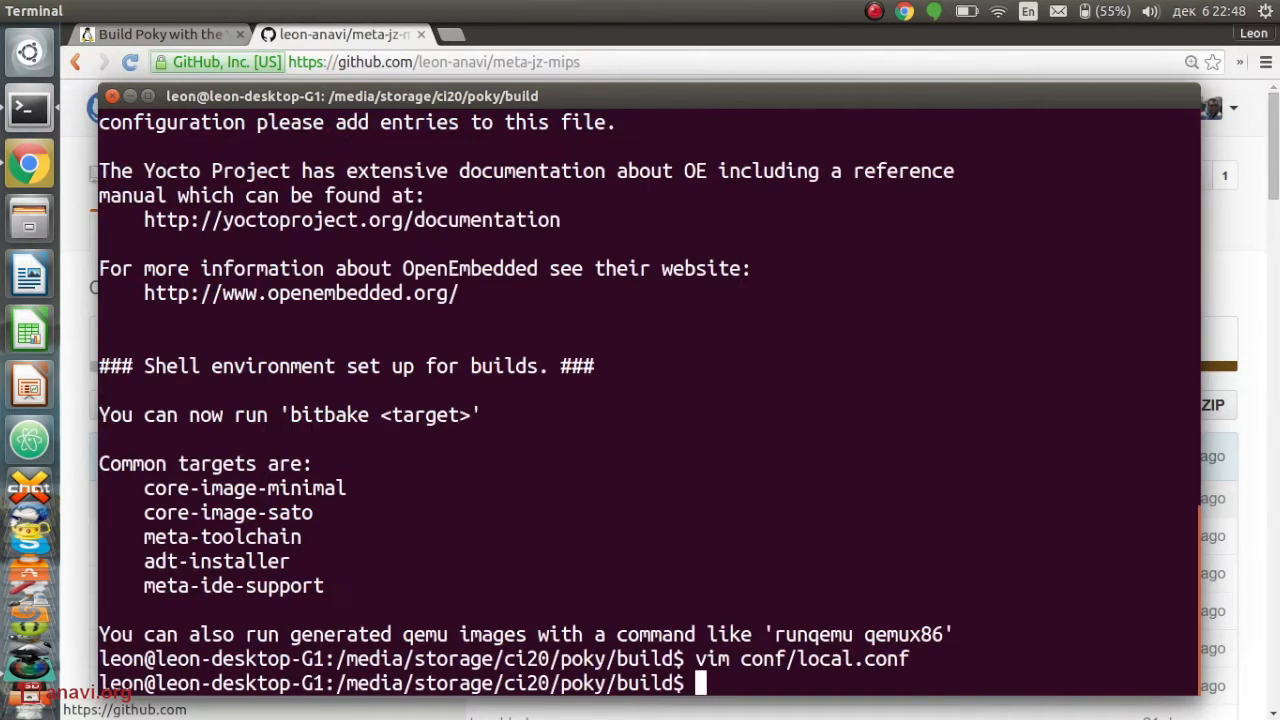
text(vim co)
Step: Add /media/storage/ci20/poky/meta-jz-mips to BBLAYERS in bblayers.conf and save it
key(Tab)
text(bb)
key(Tab)
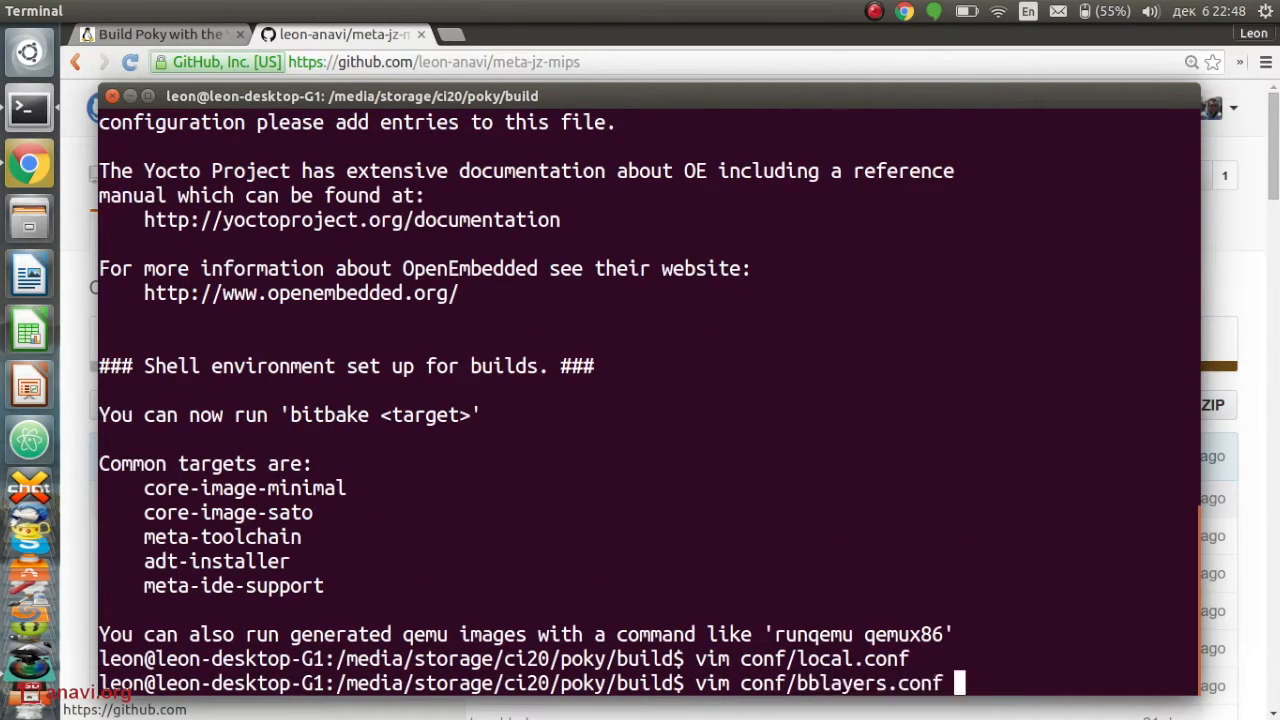
key(Return)
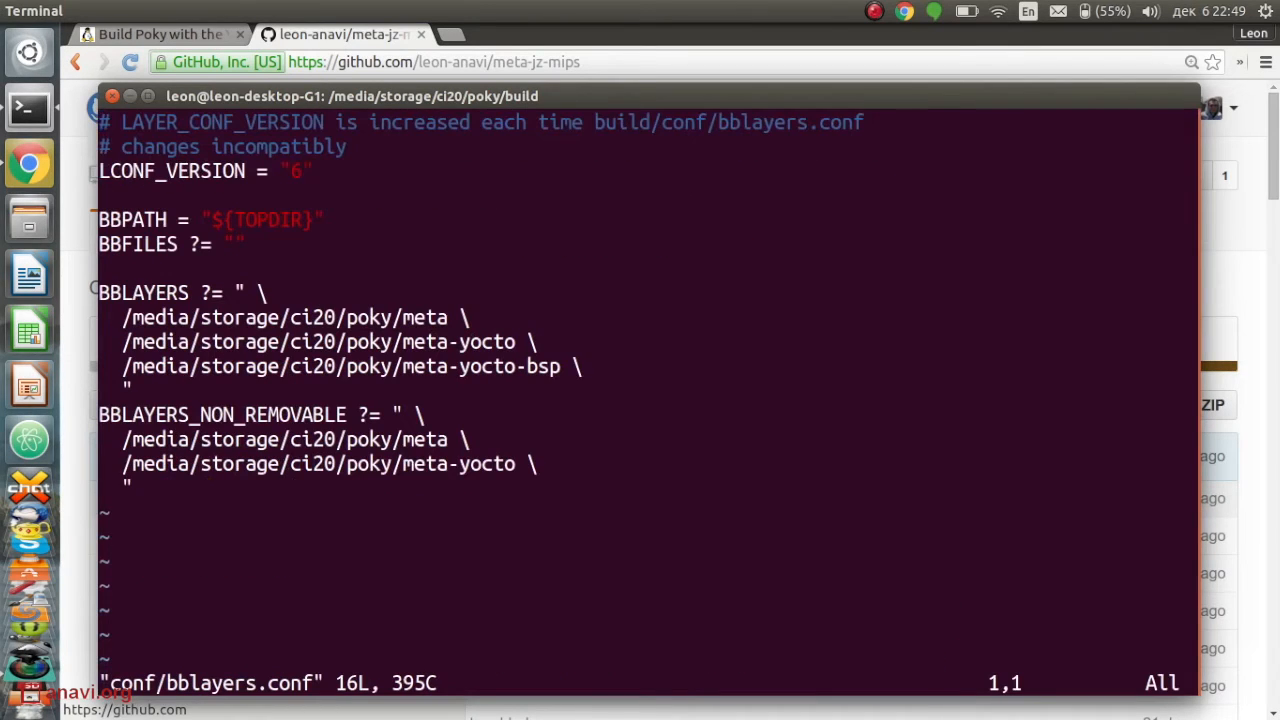
key(Down)
key(Down)
key(Down)
key(Down)
key(Down)
key(Down)
key(Down)
key(Down)
key(Down)
key(i)
key(Return)
key(Up)
text(/m)
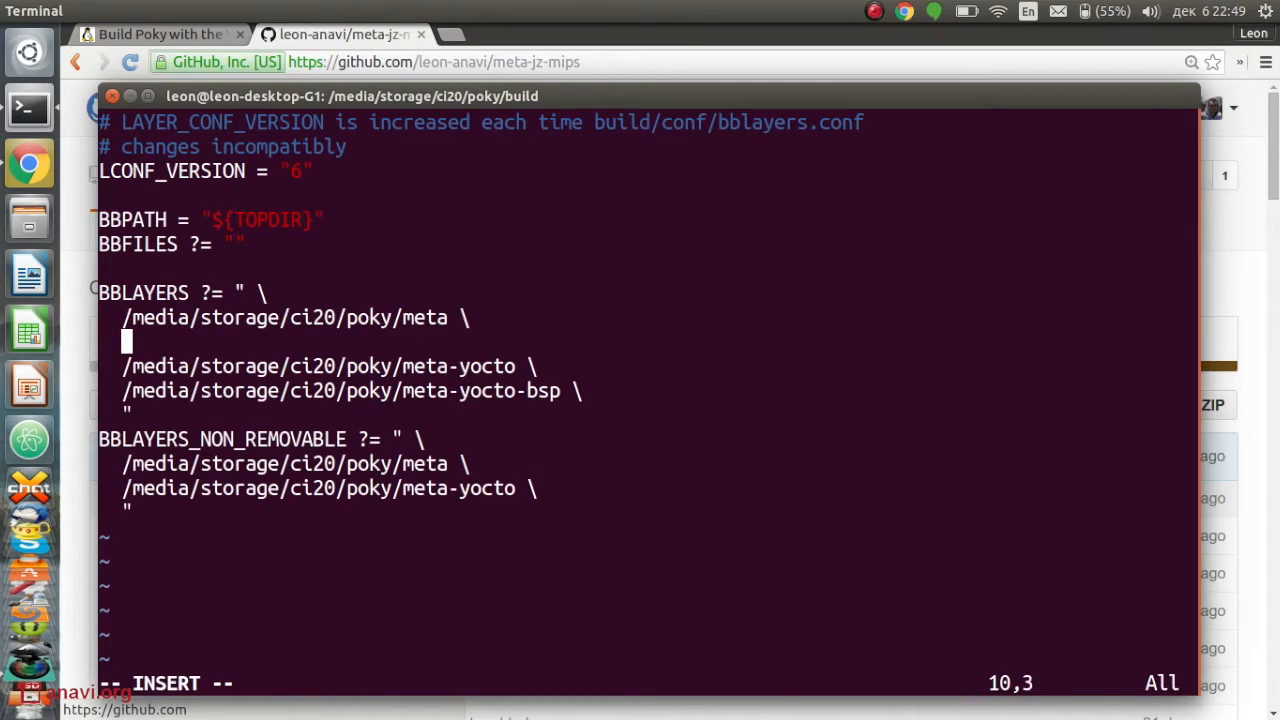
text(edia/st)
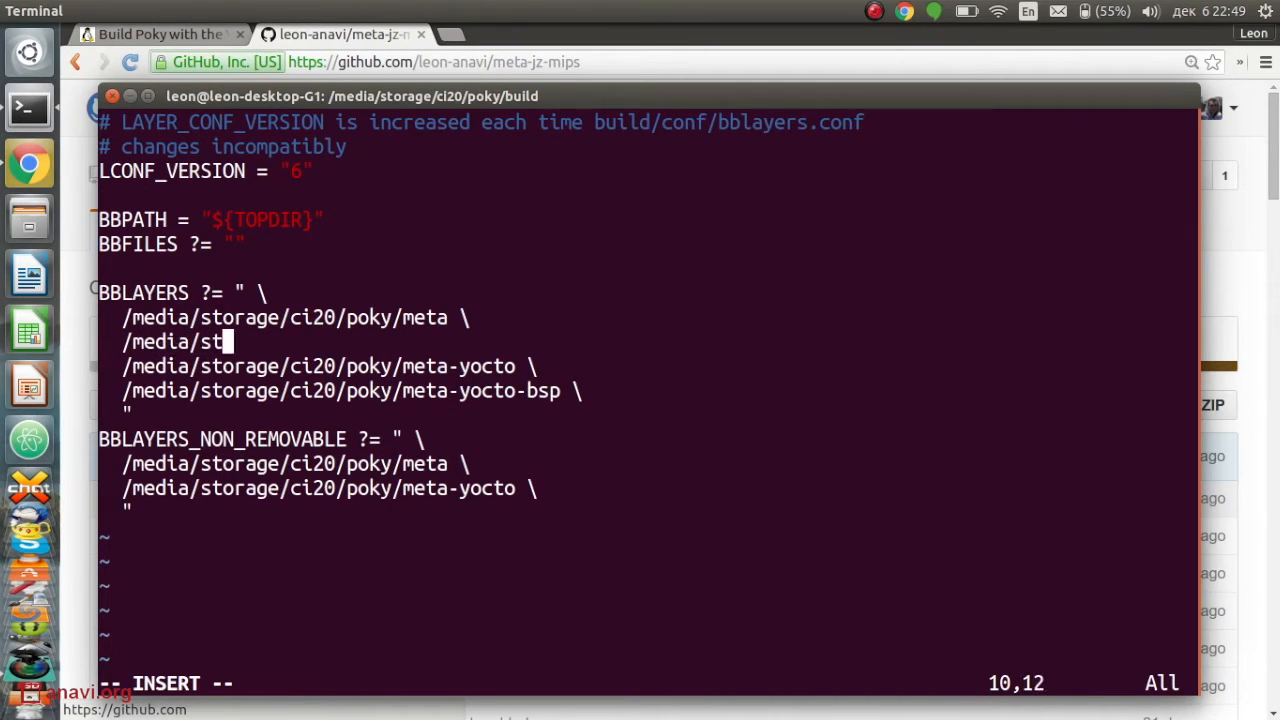
text(orage/ci20)
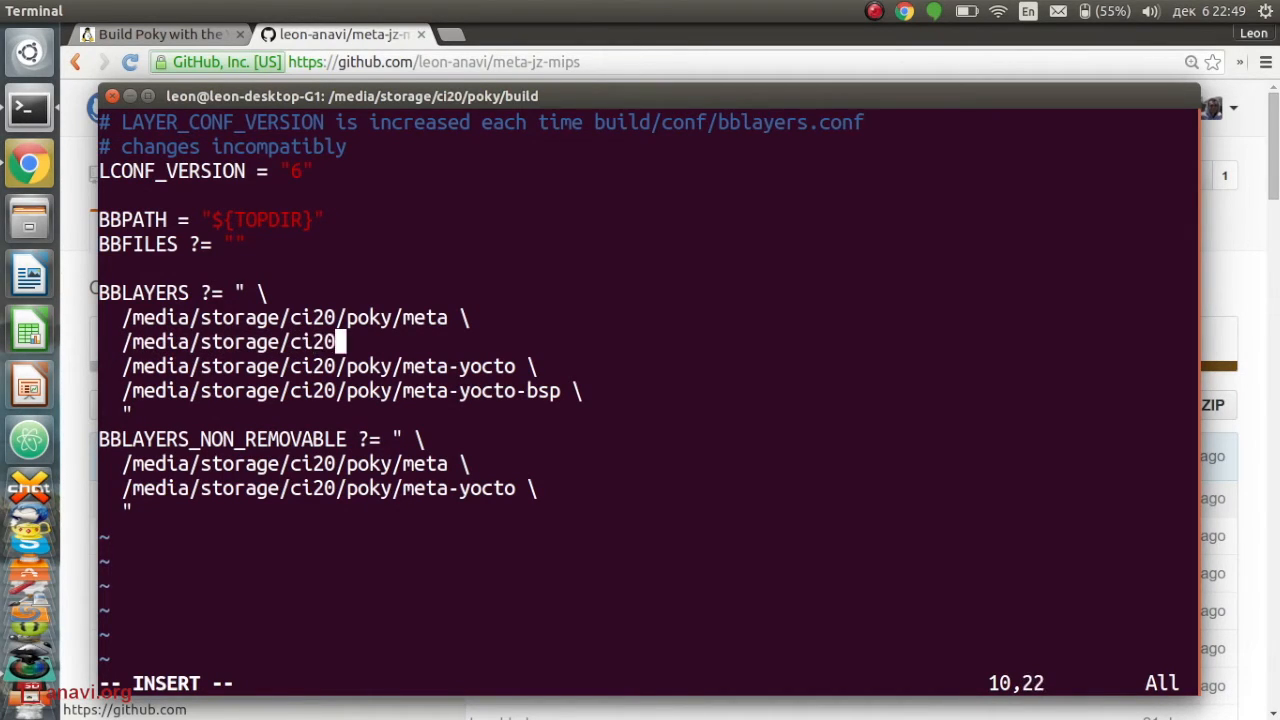
text(/poky)
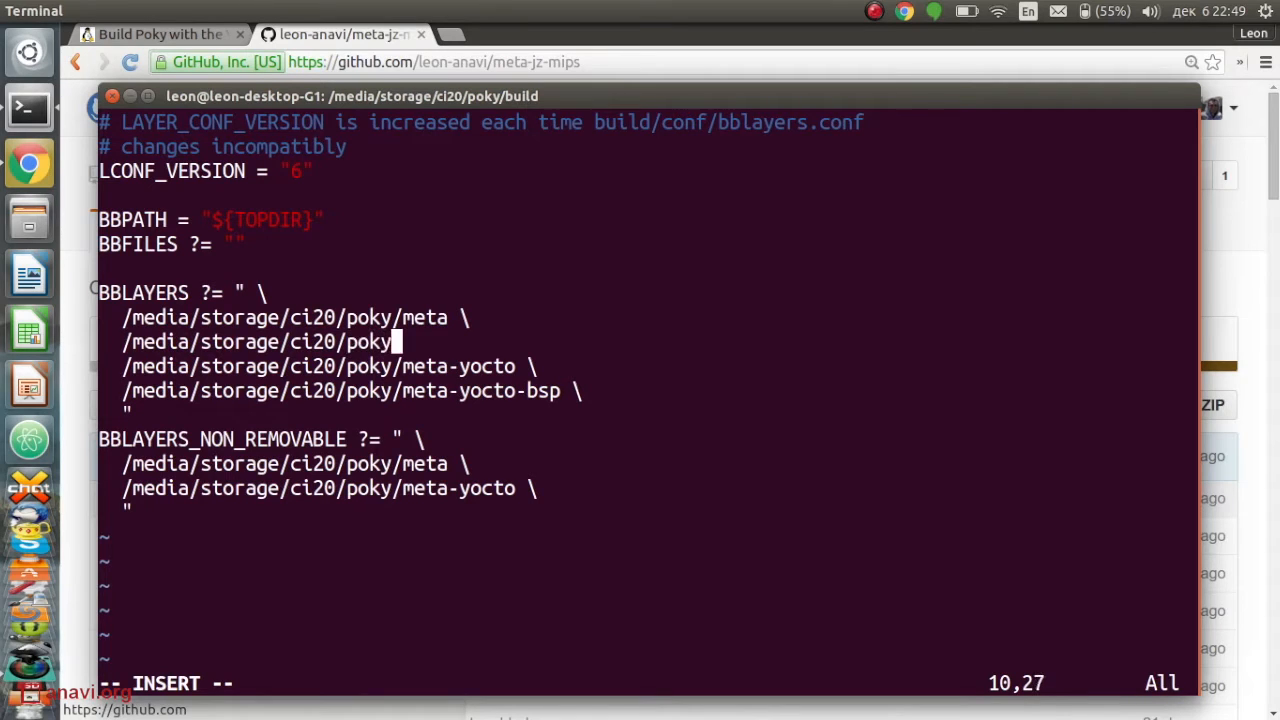
text(/meta-jz-m)
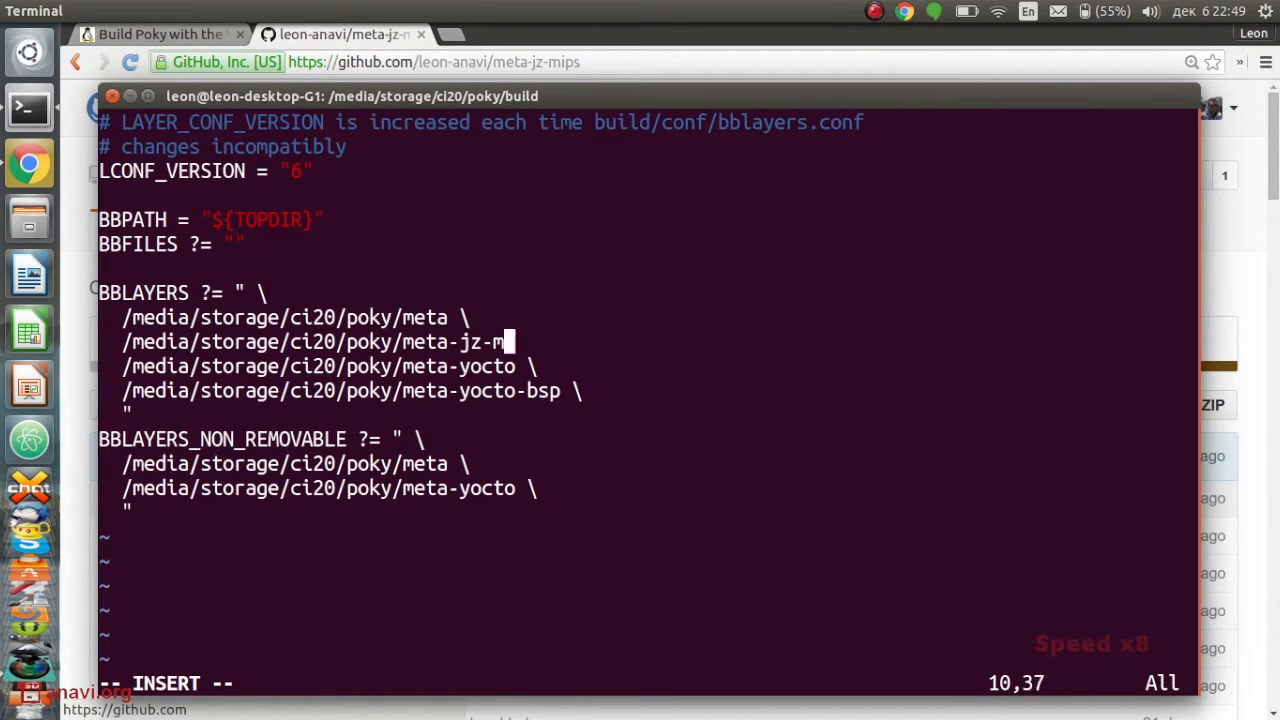
key(Escape)
text(:wq)
key(Return)
text(bitbake core-image-minimal)
Step: Run bitbake core-image-minimal for creator-ci20
key(Return)
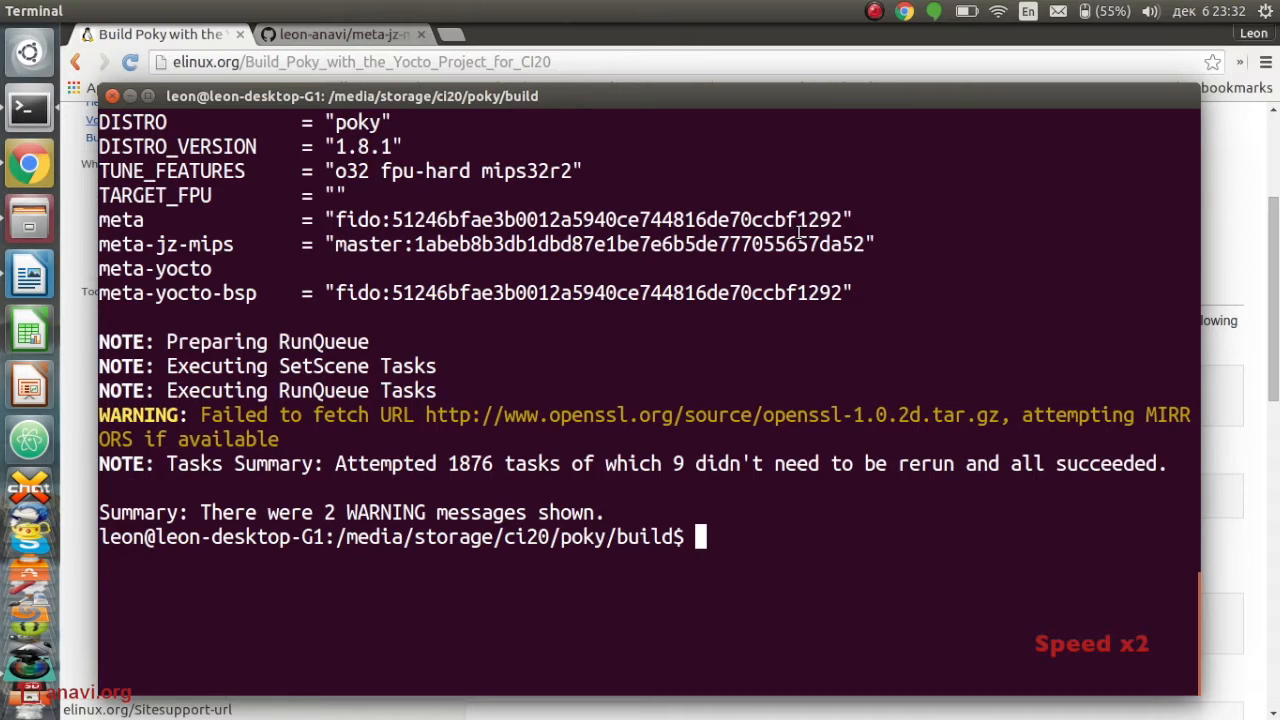
text(ls tmp/deploy/im)
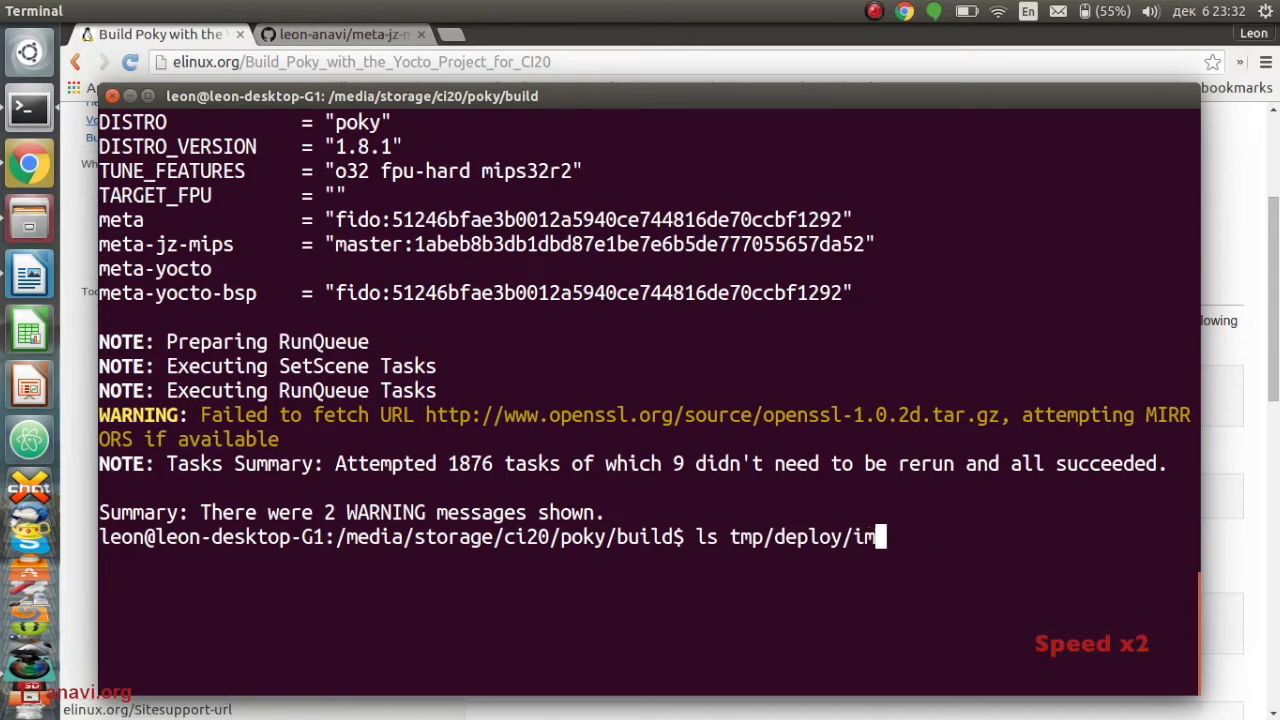
text(ages/c)
Step: List the built core-image-minimal-creator-ci20.sdcard image and the block devices, finding the 14,9G card at /dev/sdc
key(Tab)
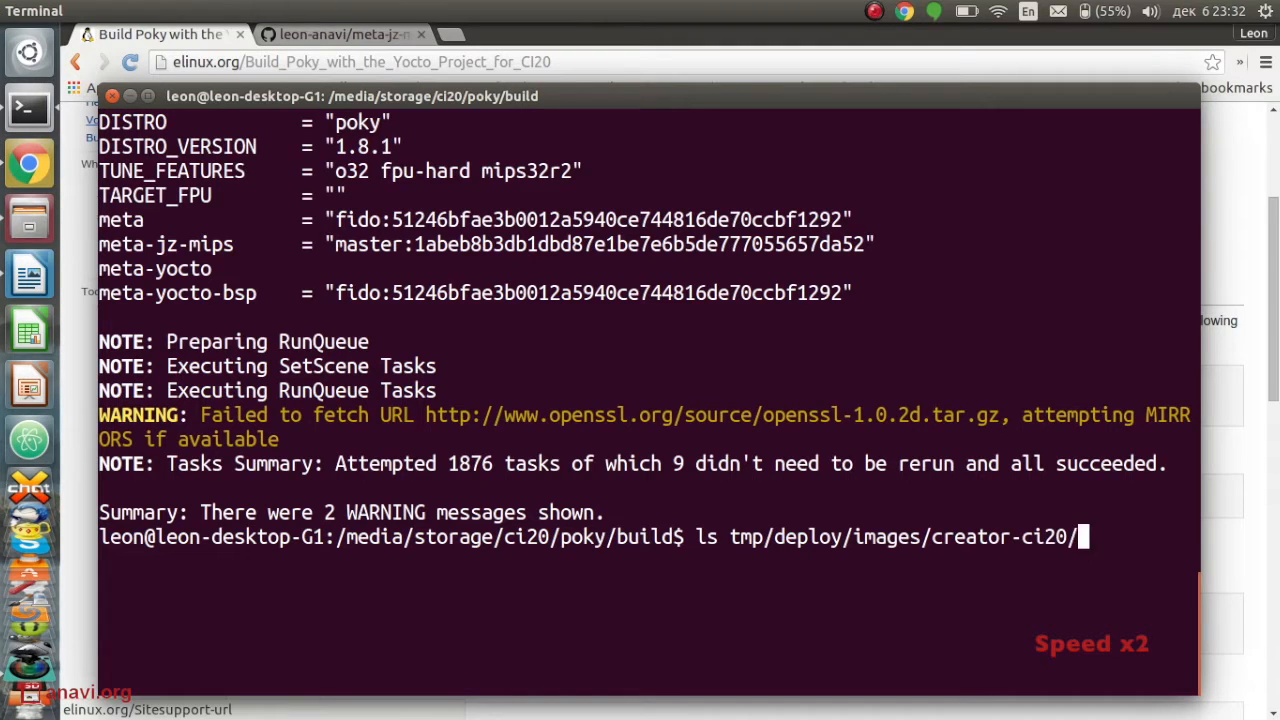
key(Tab)
text(.s)
key(Tab)
key(Return)
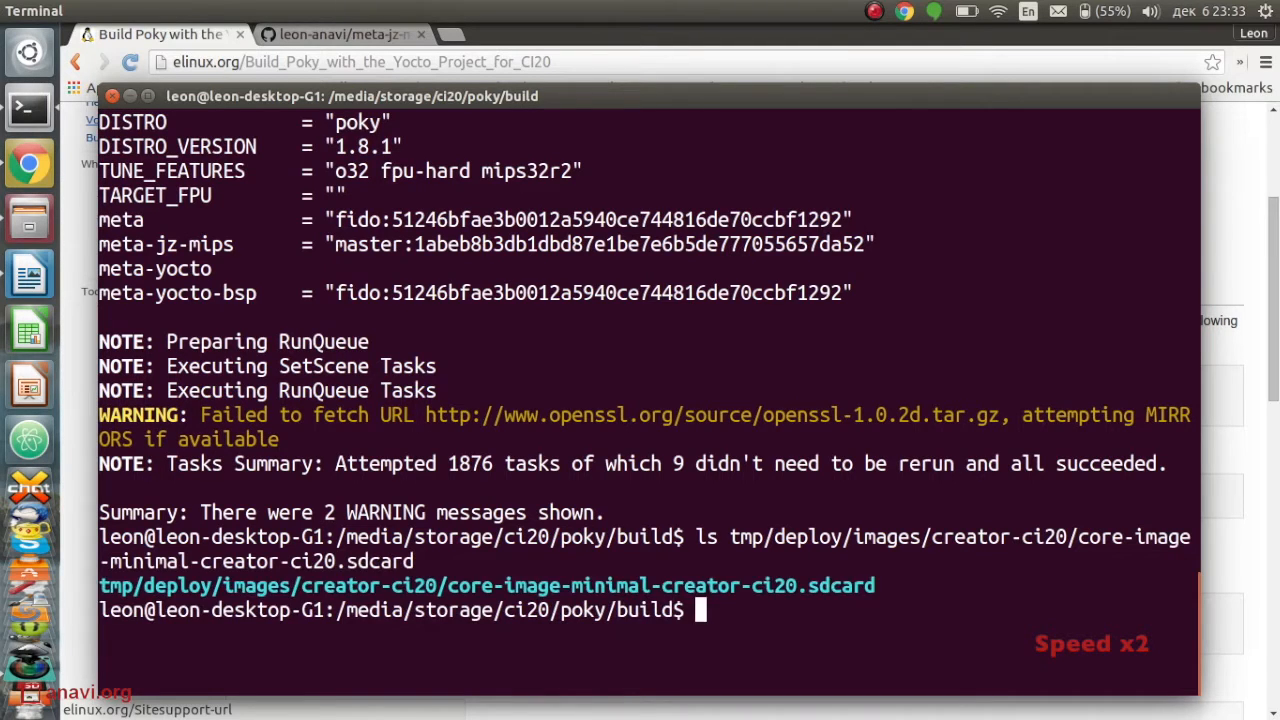
text(lsblk)
key(Return)
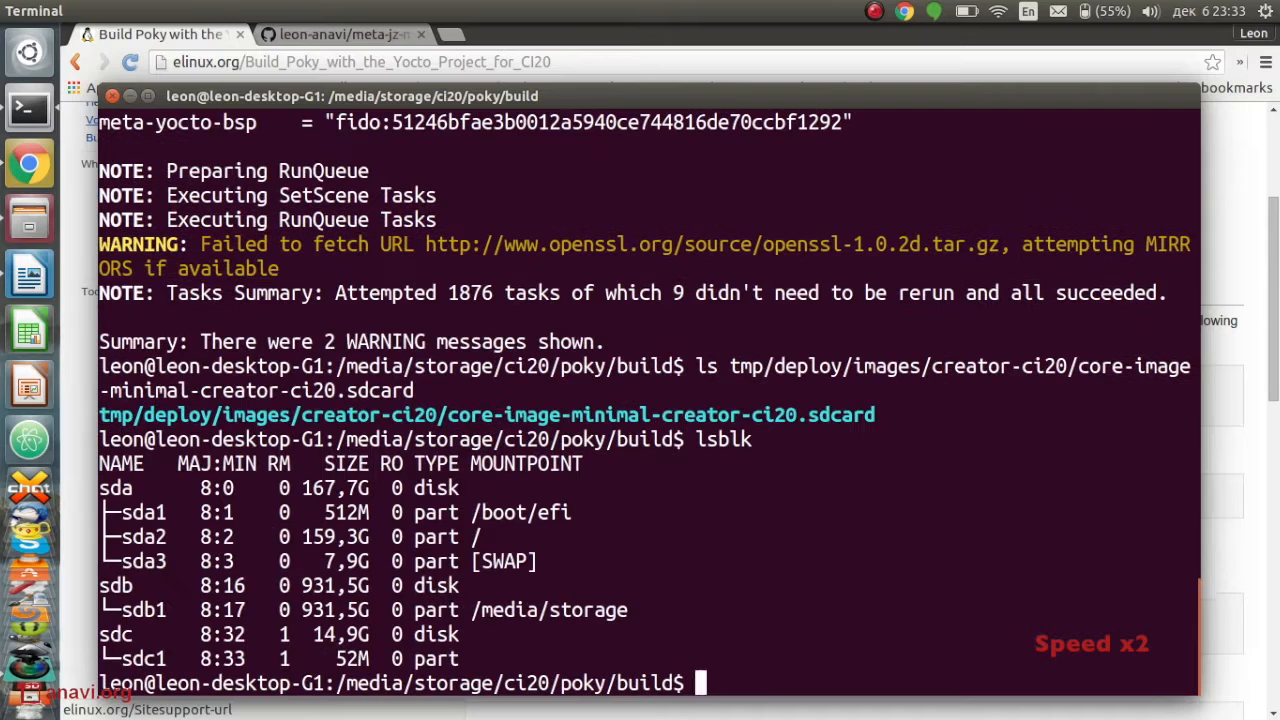
text(sudo umount /de)
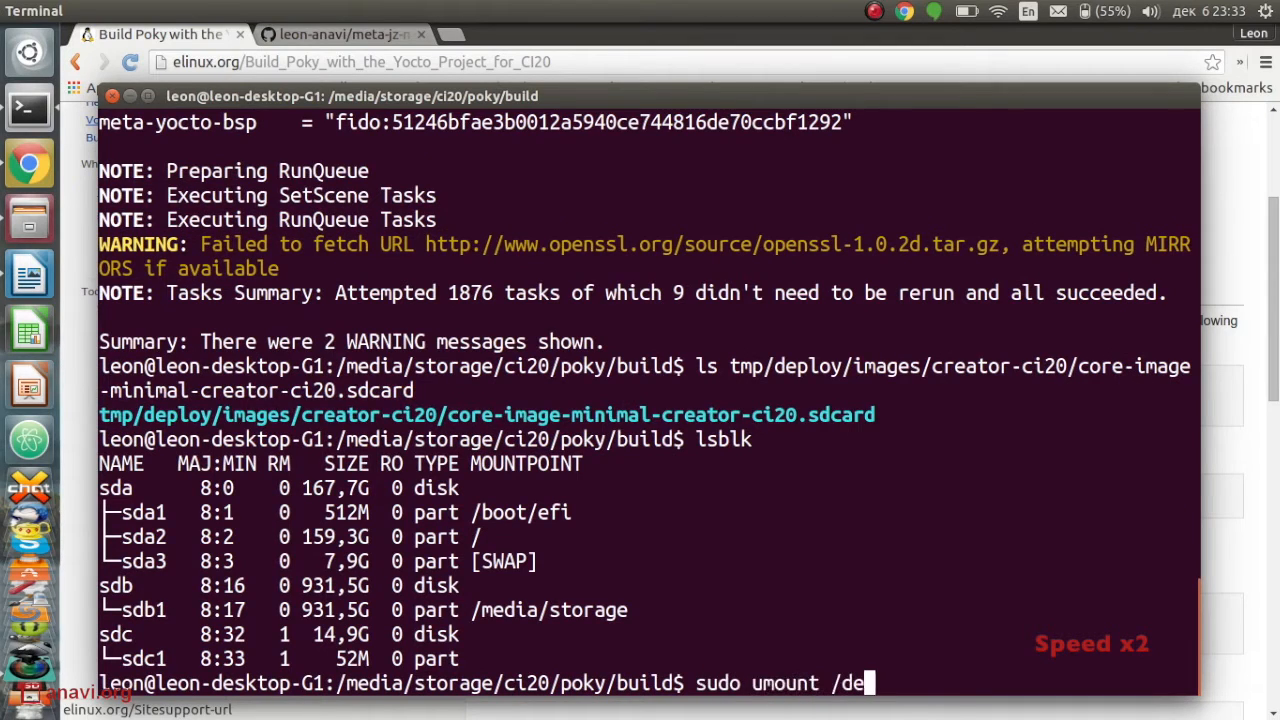
text(v/sdc*)
Step: Unmount /dev/sdc*, dd the sdcard image to /dev/sdc with bs=4M, and sync
key(Return)
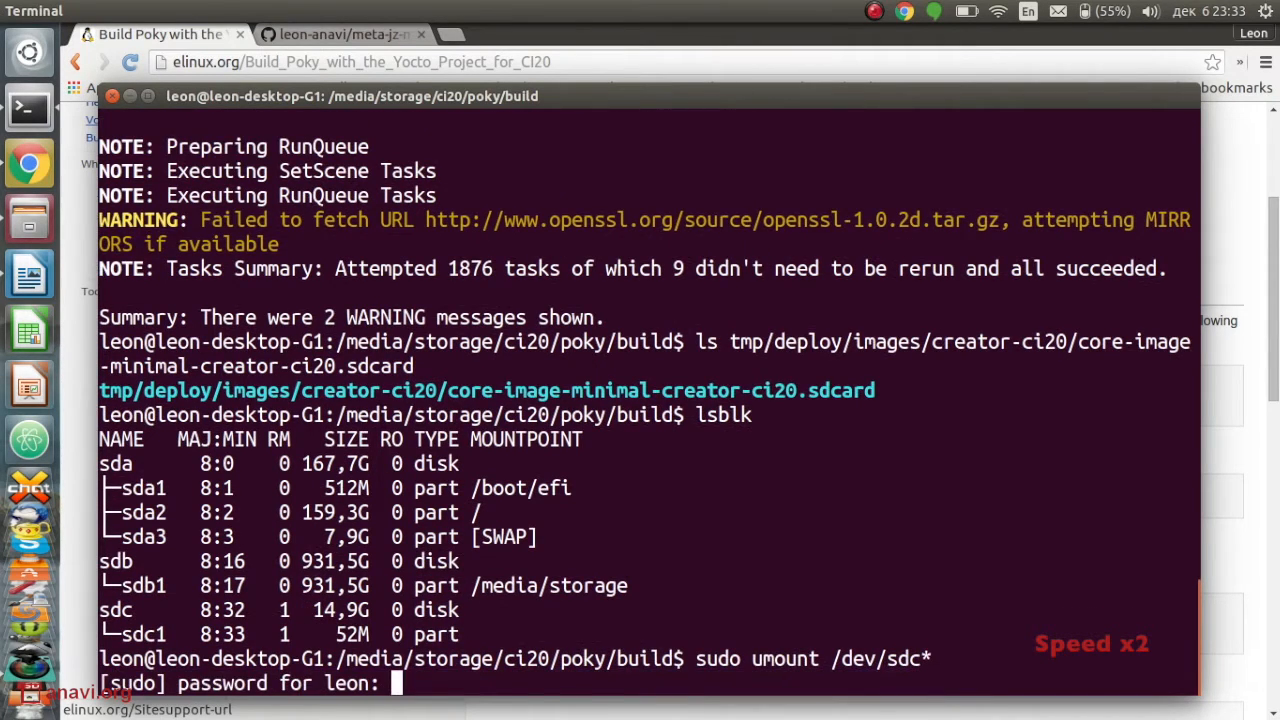
key(Return)
text(sudo dd if)
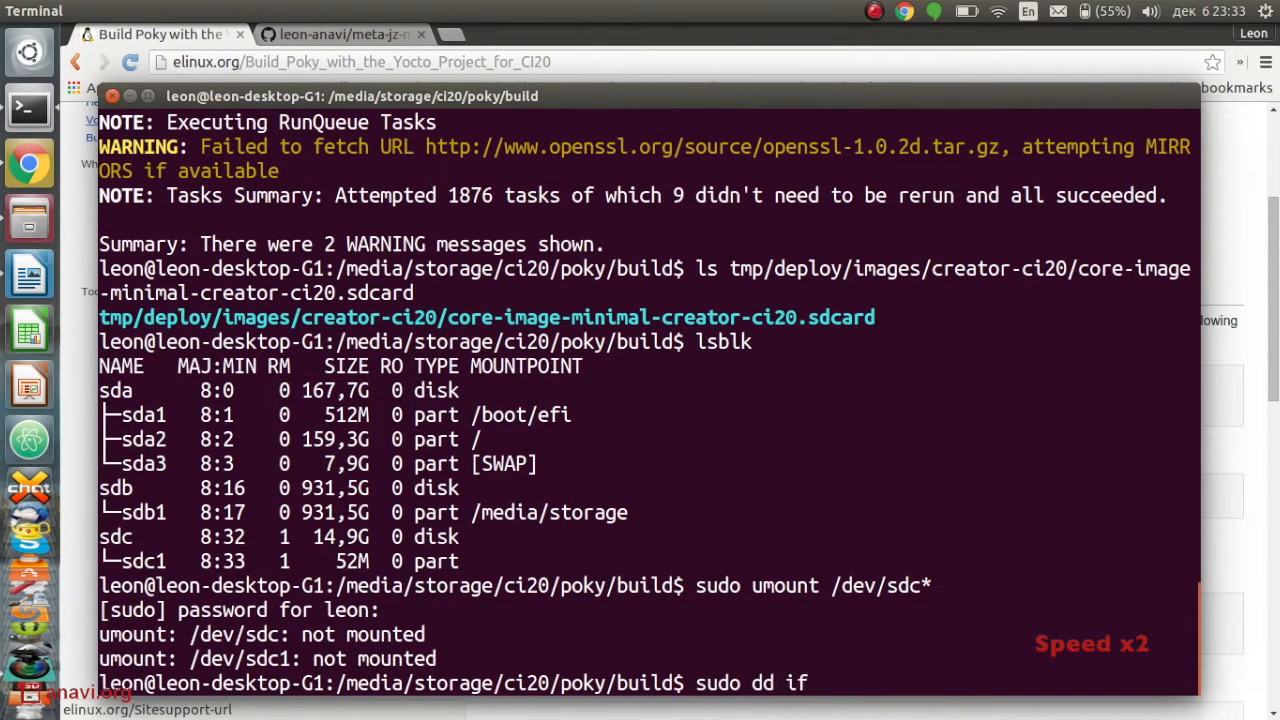
key(BackSpace)
key(BackSpace)
key(BackSpace)
text(=)
double_click(758, 268)
middle_click(760, 290)
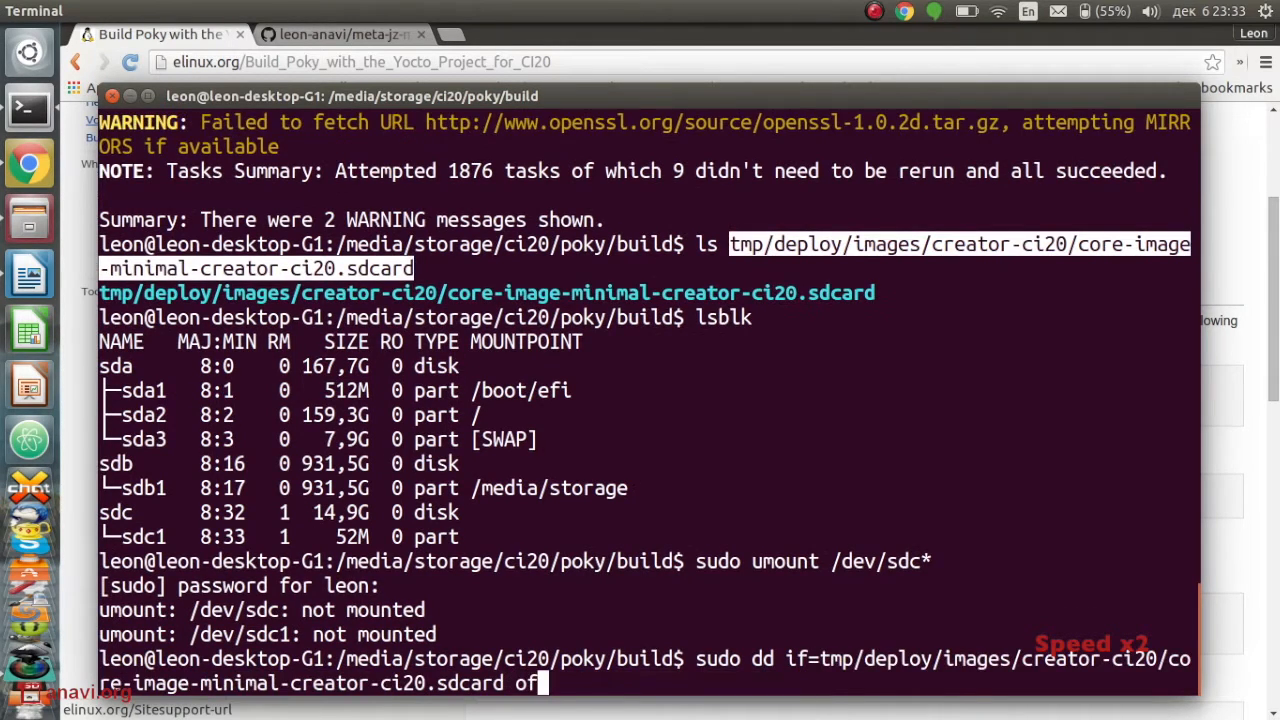
text(=/dev/sdc bs=4M)
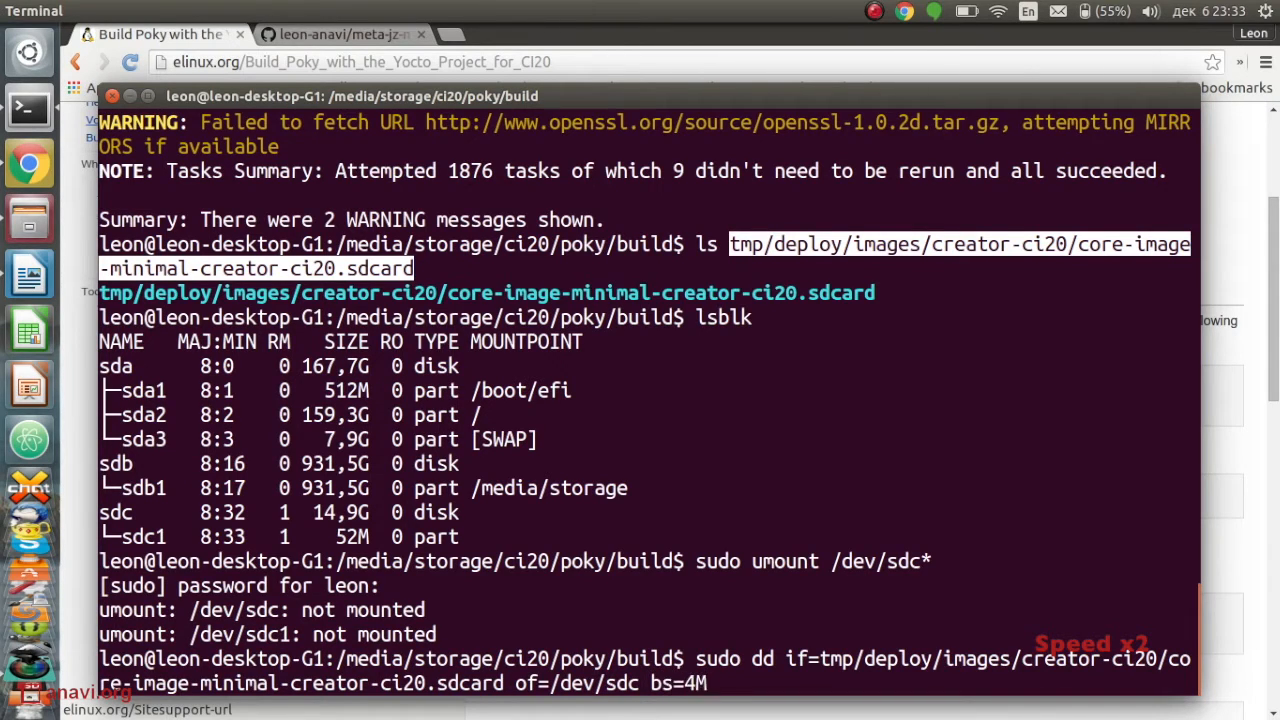
key(Return)
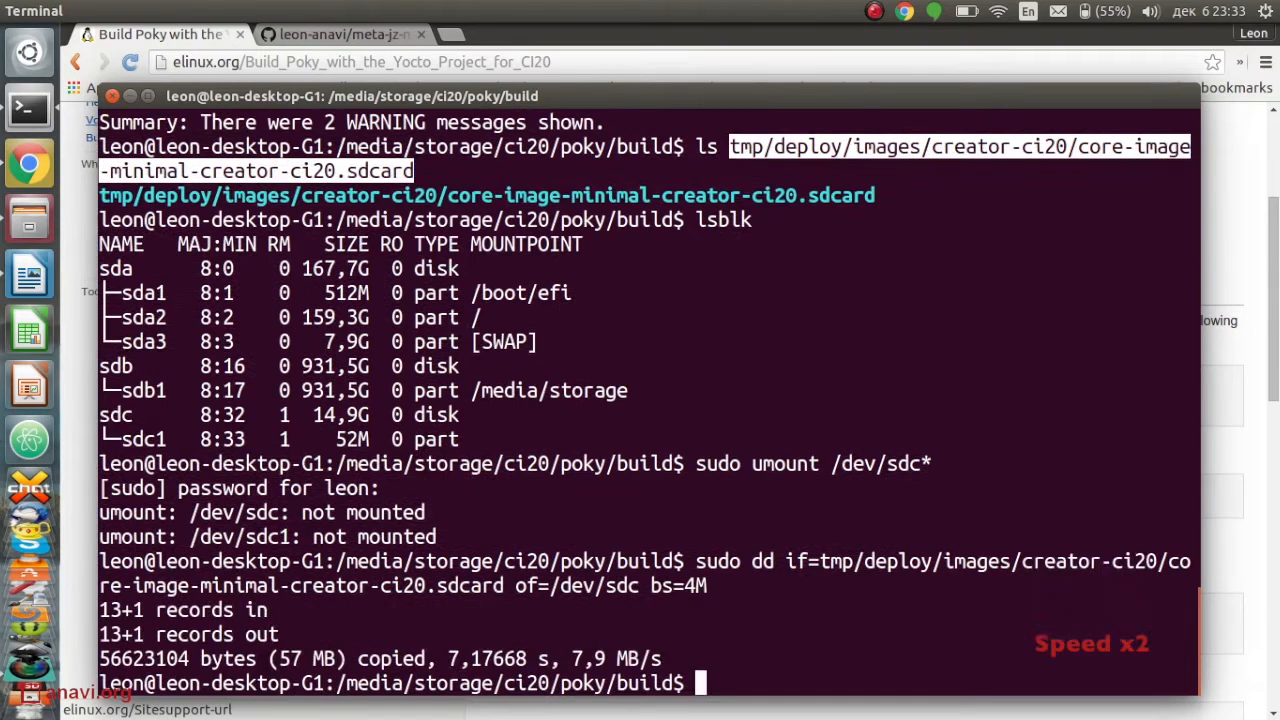
text(sync)
key(Return)
text(s)
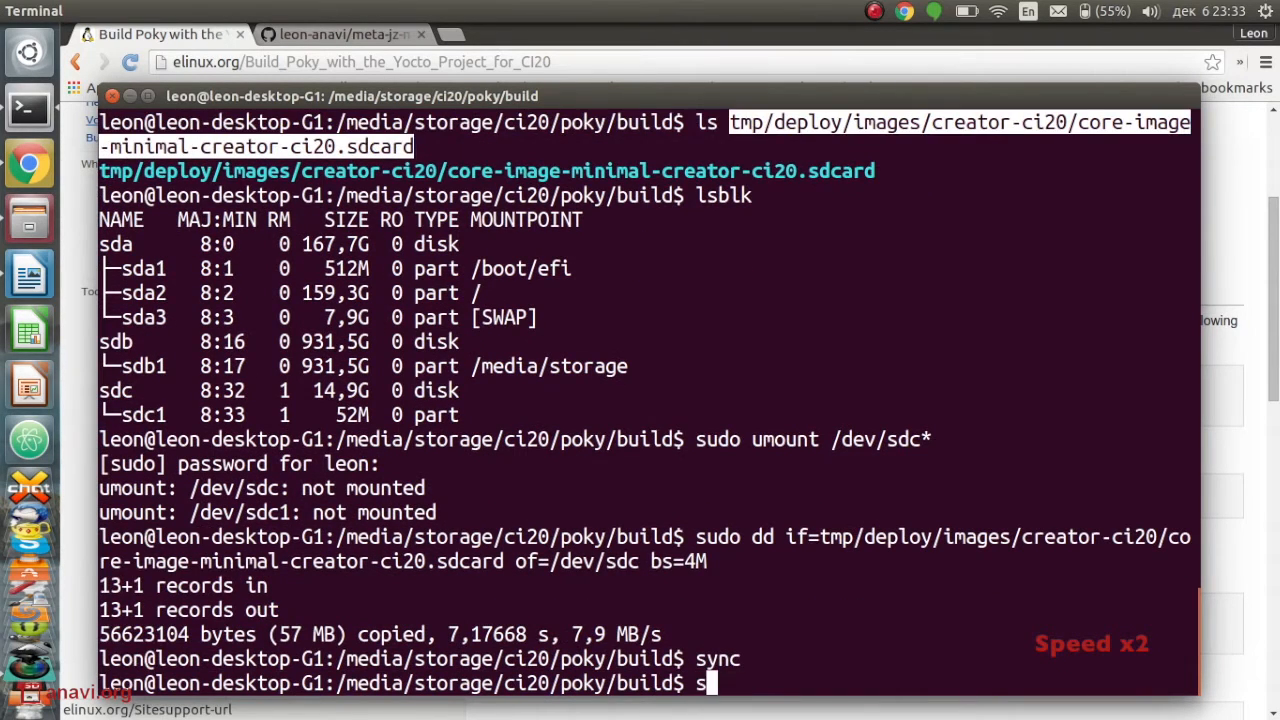
text(udo umount /dev/sdc)
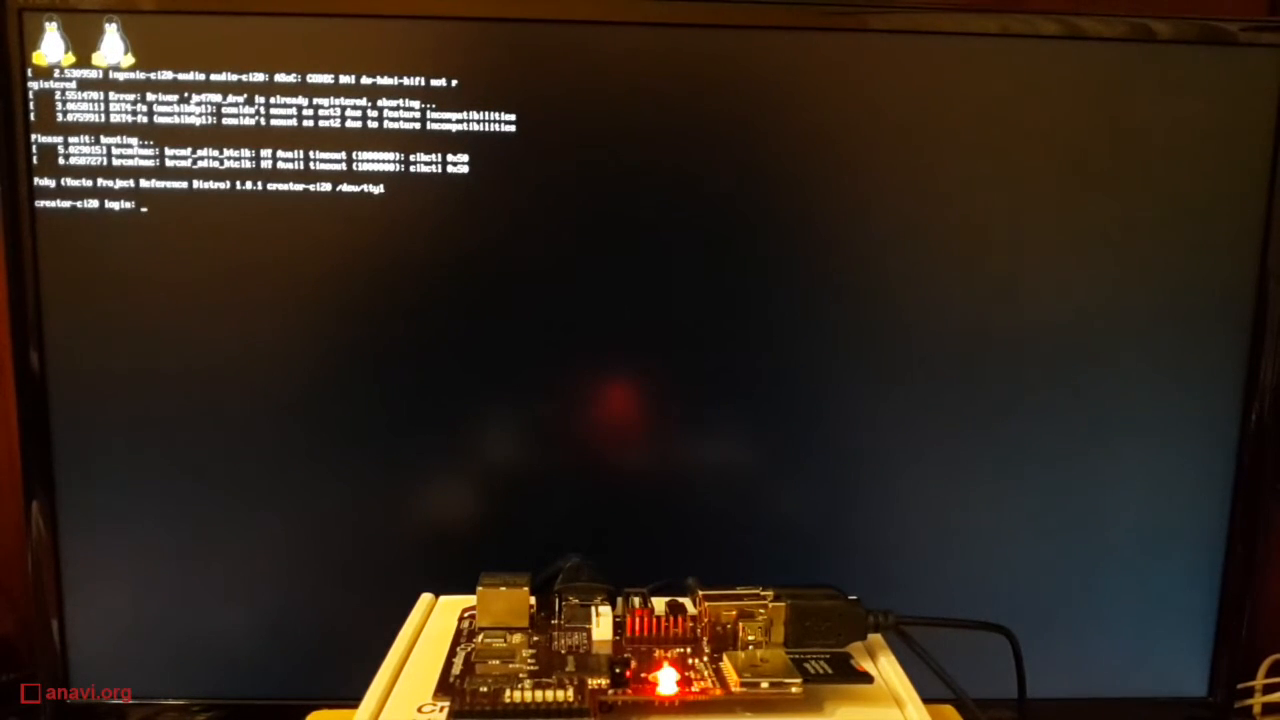
Step: Log in as root, then show uname -a and /proc/cpuinfo for the JZ4780 board
key(Return)
text(uname -a)
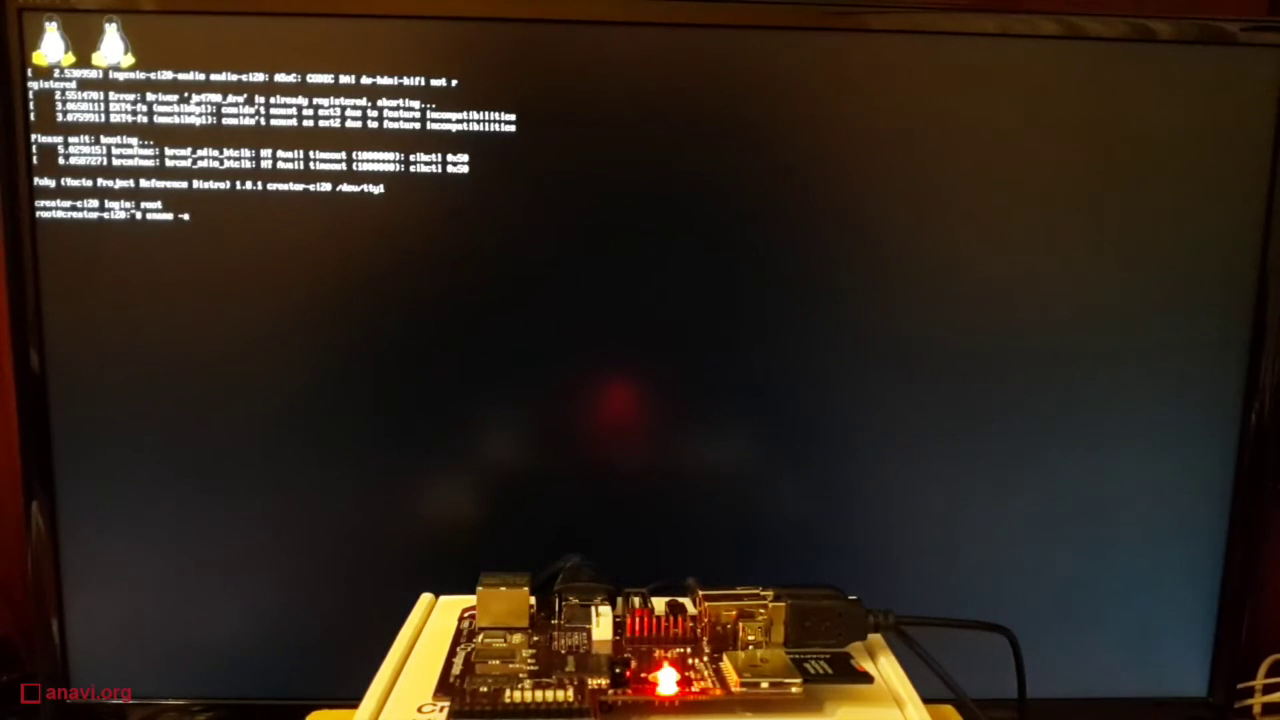
key(Return)
text(cat /proc/cpuinfo)
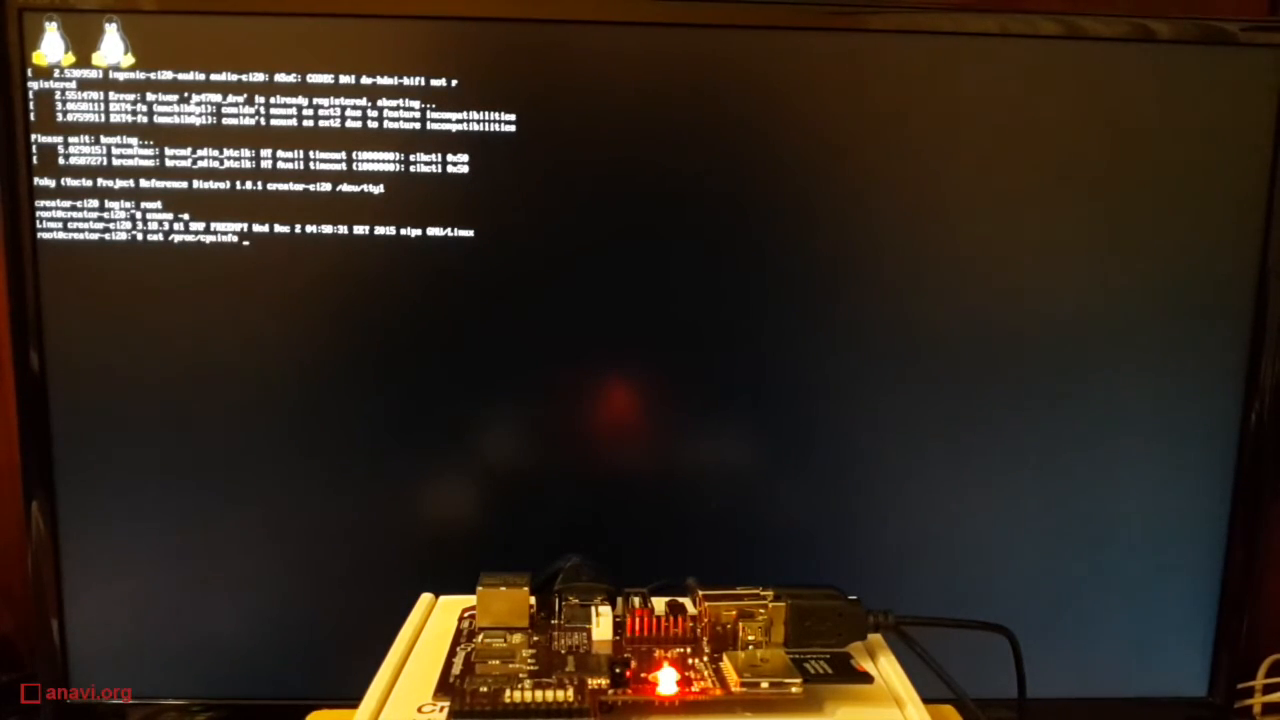
key(Return)
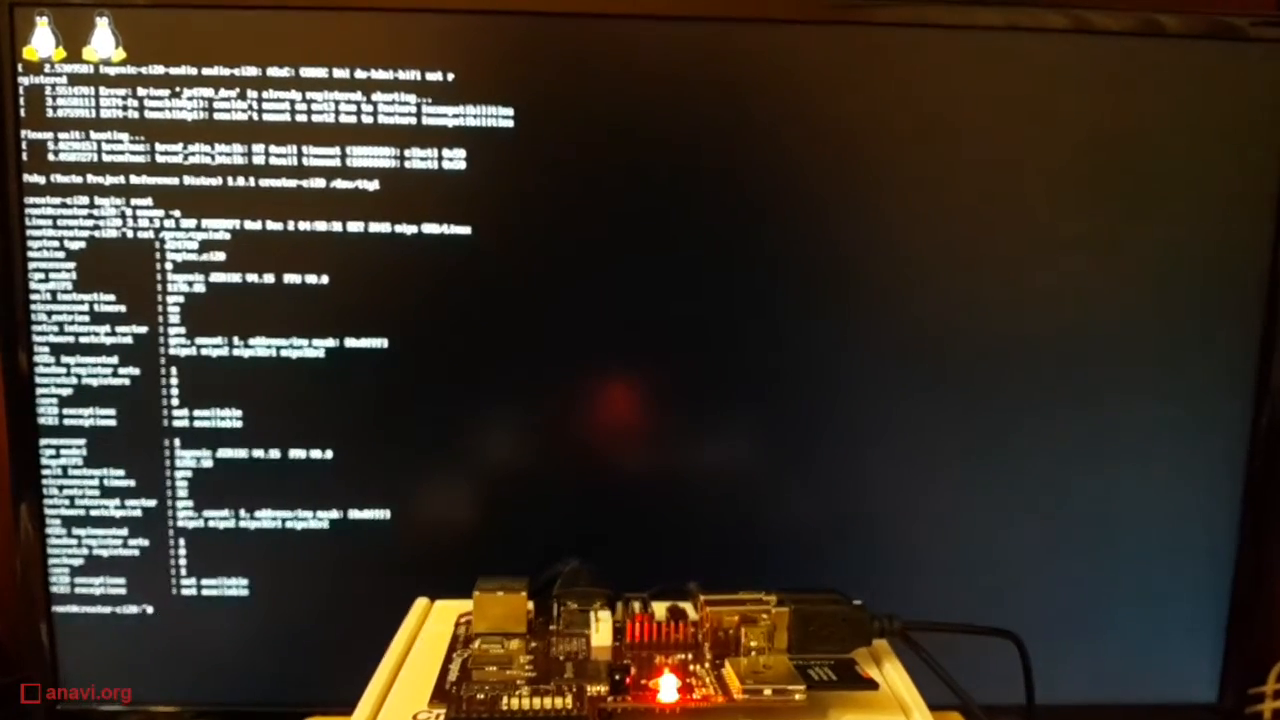